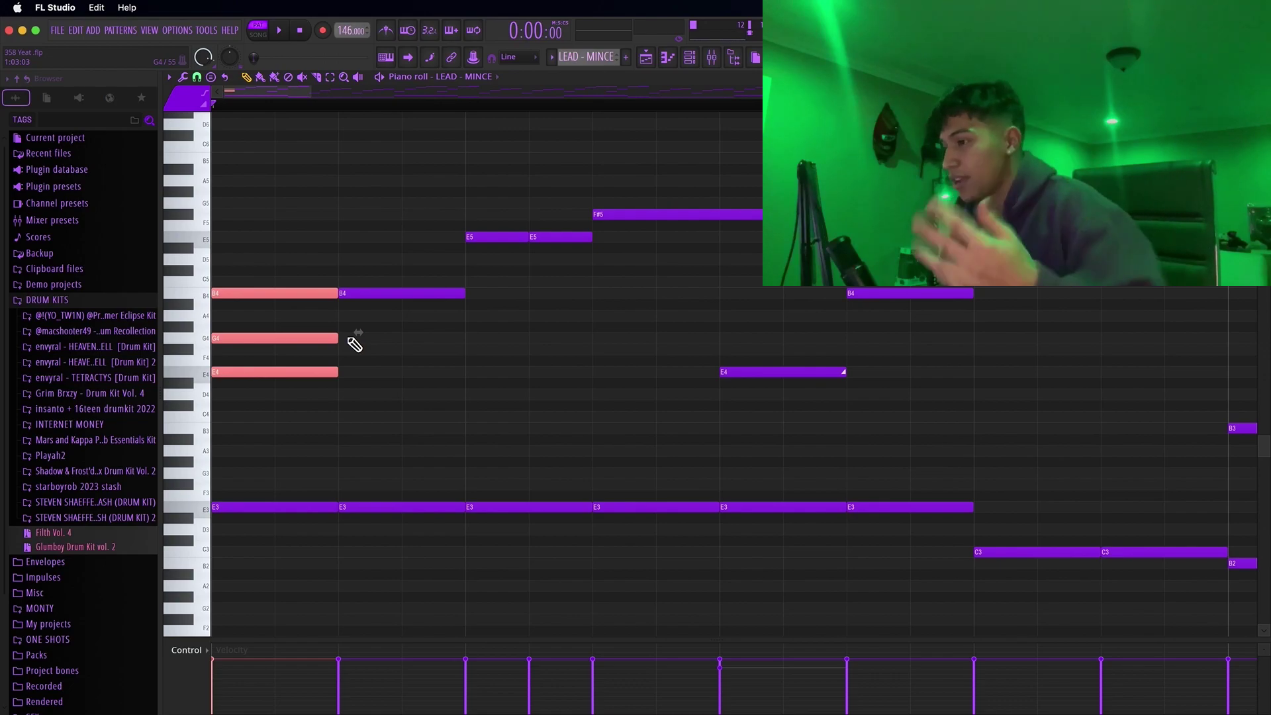
# Step: Reduce the opening chord to its E4 note and highlight the lead melody's note pairs in bars 1 and 2
pyautogui.press('super+d')
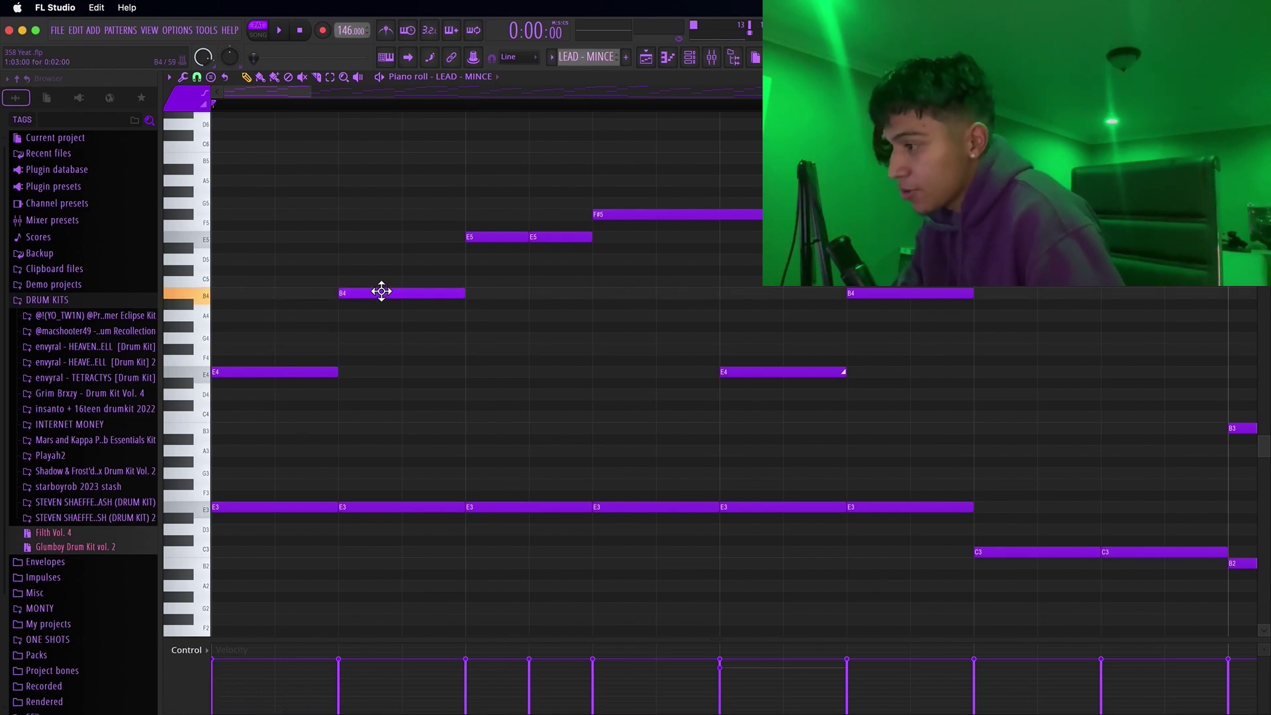
pyautogui.scroll(-3, 372, 291)
pyautogui.moveTo(369, 222); pyautogui.dragTo(440, 156)
pyautogui.moveTo(353, 410); pyautogui.dragTo(216, 261)
pyautogui.moveTo(440, 411); pyautogui.dragTo(538, 255)
pyautogui.scroll(-2, 559, 376)
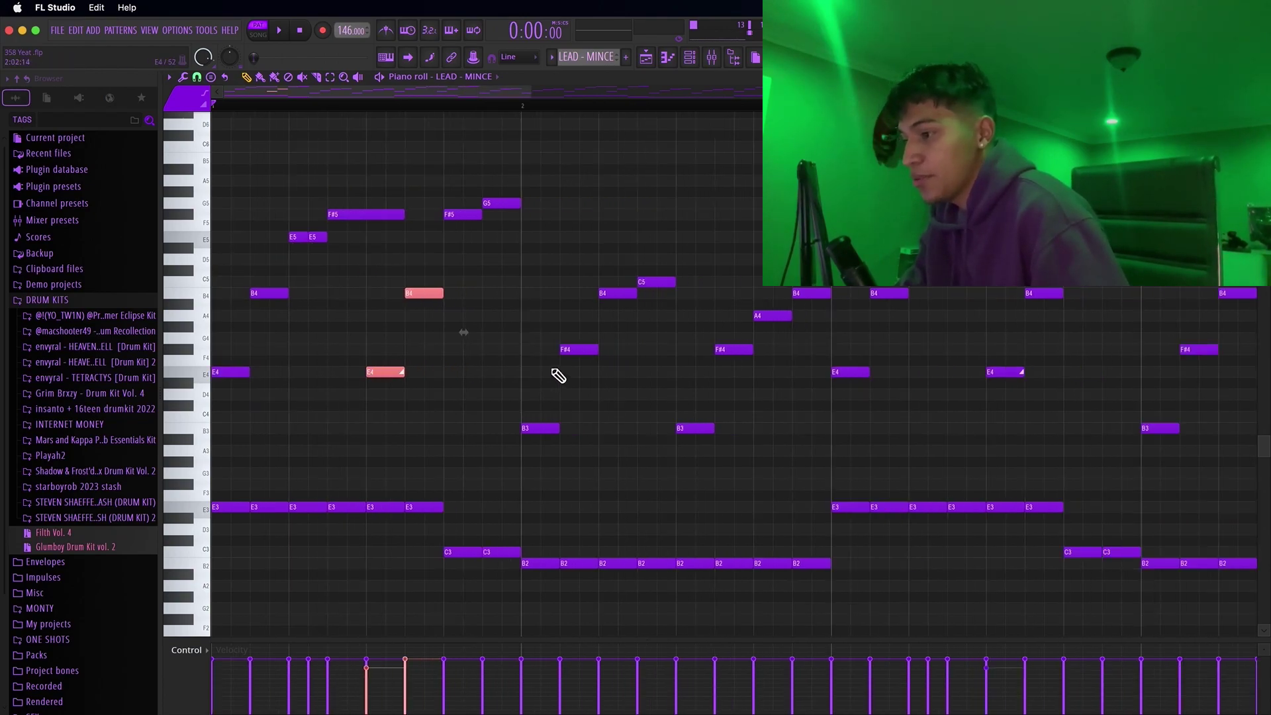
pyautogui.moveTo(500, 456); pyautogui.dragTo(586, 348)
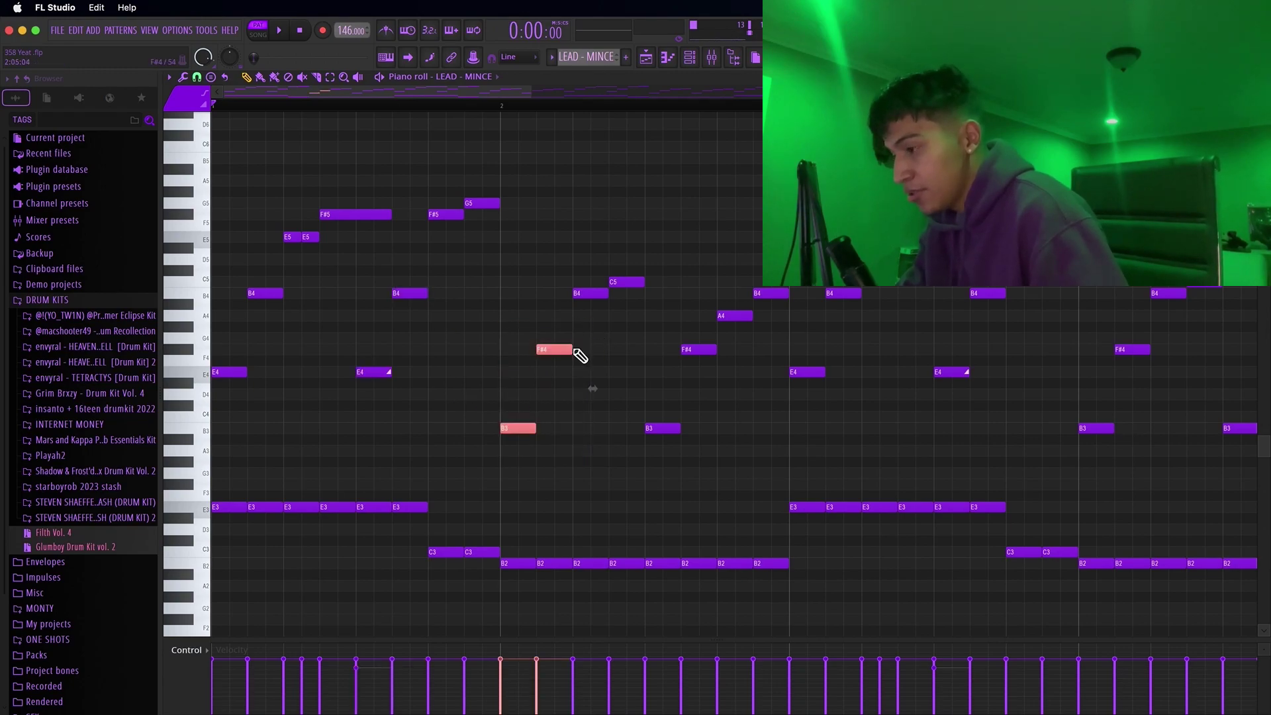
# Step: Try shifting a copy of the bar 1 E4 and B4 pair down in semitones over the B3 and F#4 notes of bar 2
pyautogui.moveTo(368, 395); pyautogui.dragTo(546, 297)
pyautogui.hotkey('shift', 'Down')
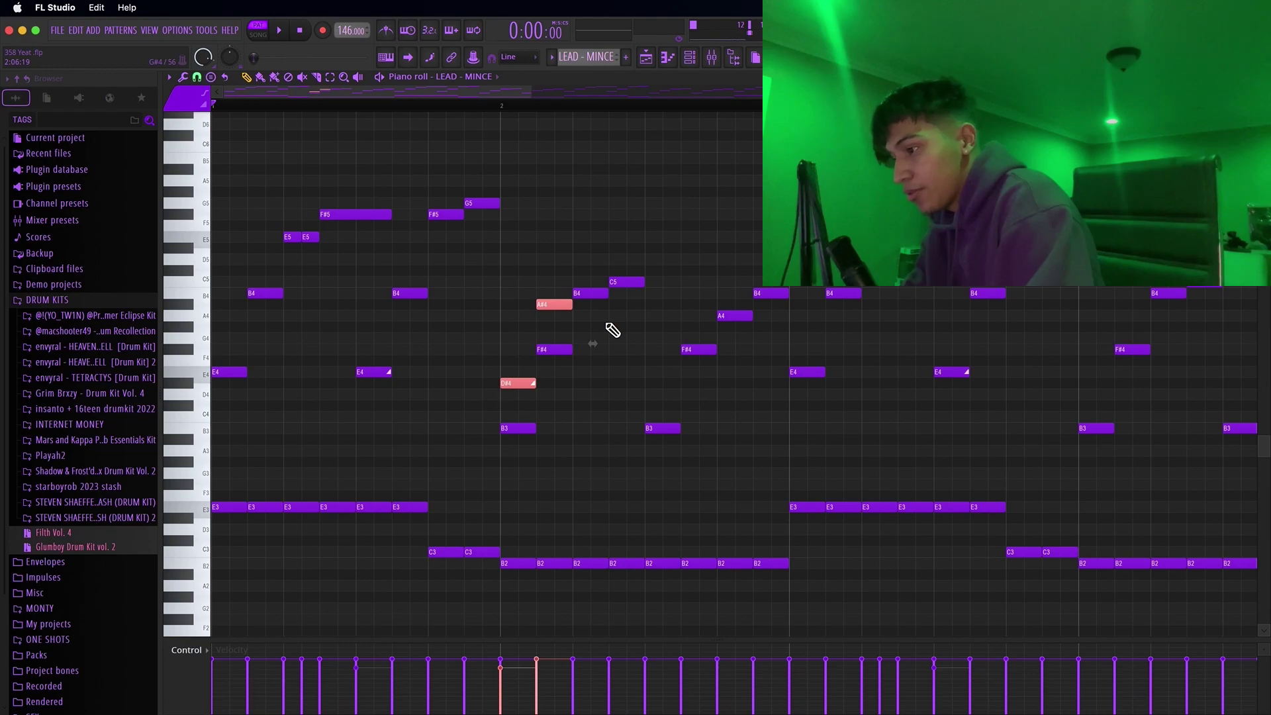
pyautogui.hotkey('shift', 'Down')
pyautogui.hotkey('shift', 'Down')
pyautogui.hotkey('shift', 'Down')
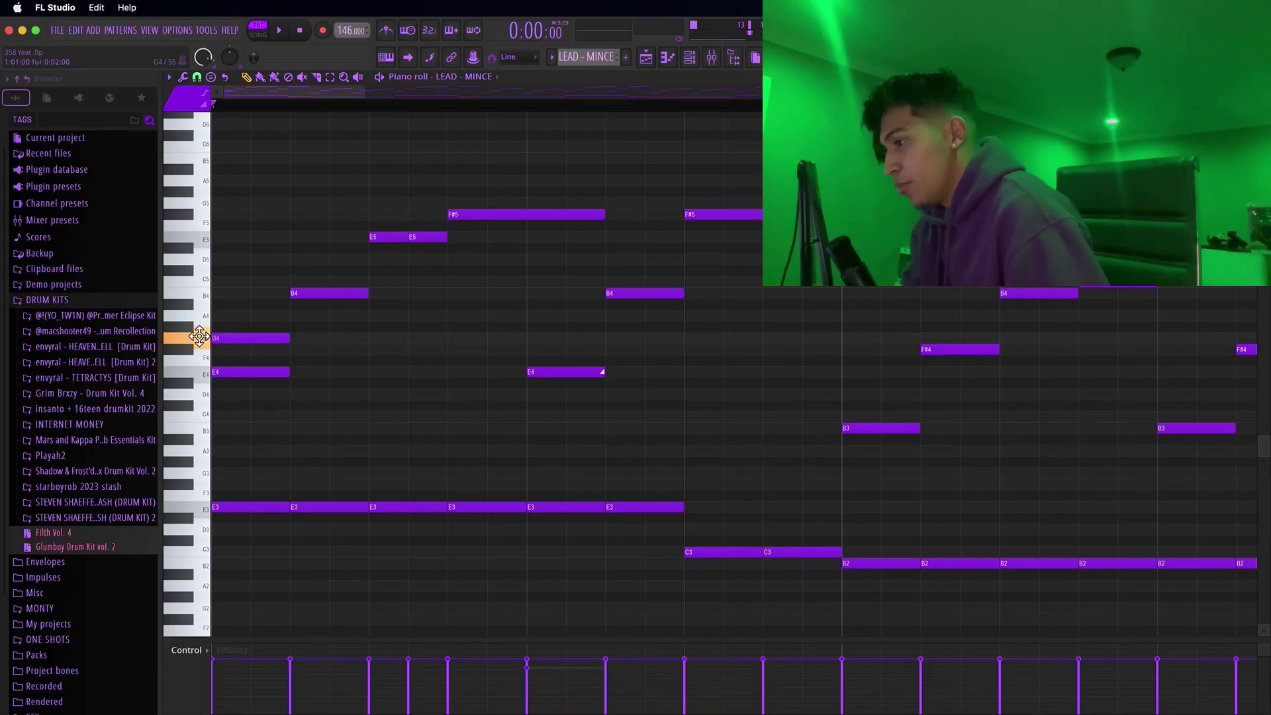
# Step: Stack G4 and B4 over the opening E4 note as a chord and remove them again
pyautogui.click(215, 294)
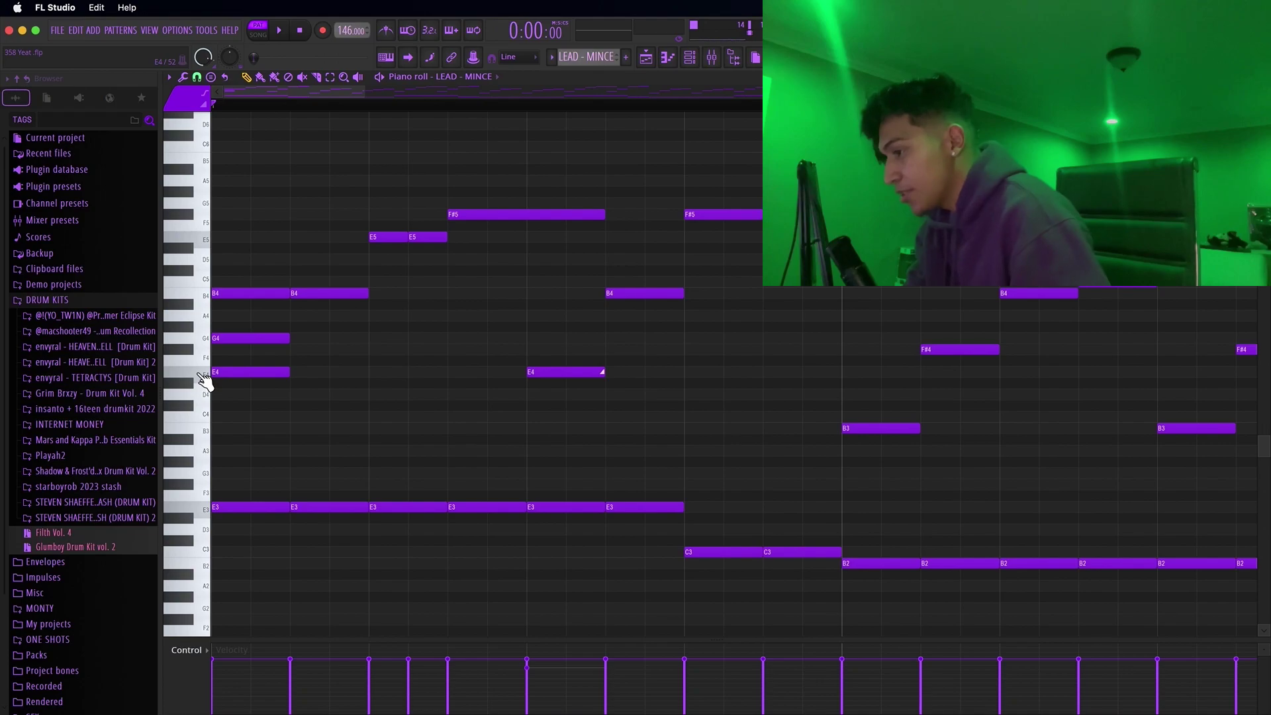
pyautogui.moveTo(228, 399); pyautogui.dragTo(274, 241)
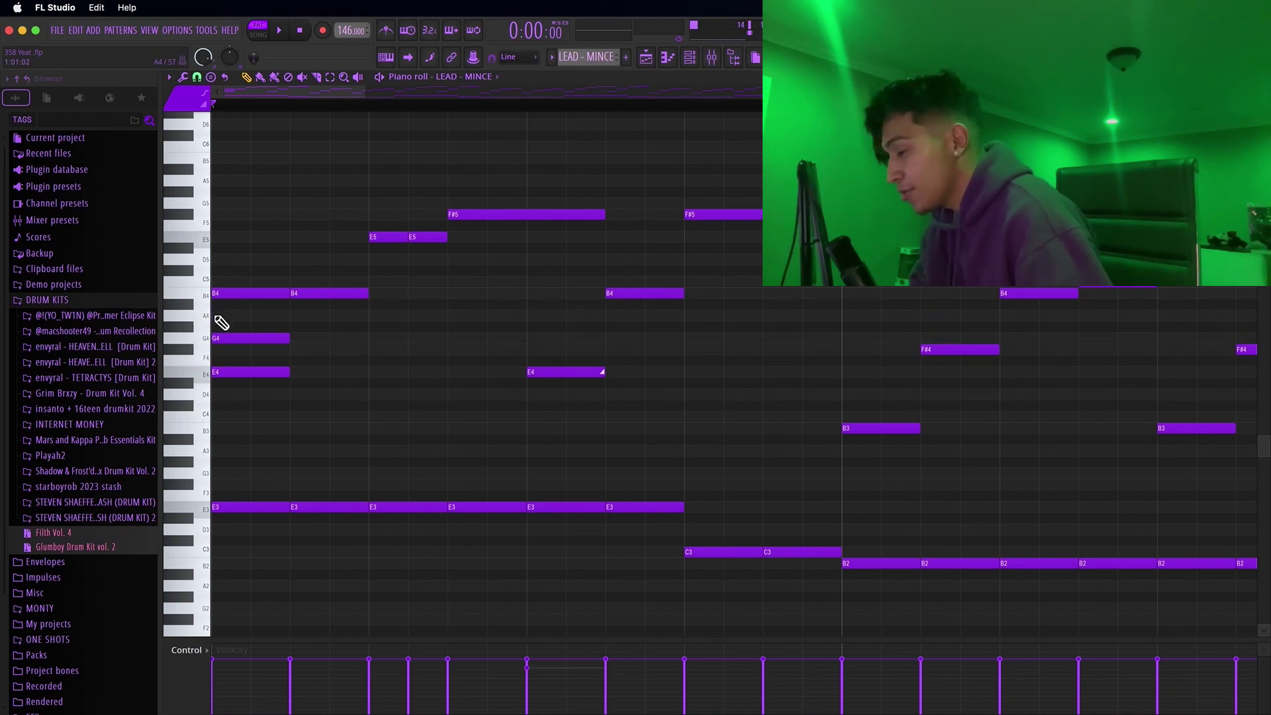
pyautogui.moveTo(277, 388); pyautogui.dragTo(241, 253)
pyautogui.keyDown('super'); pyautogui.click(278, 321); pyautogui.keyUp('super')
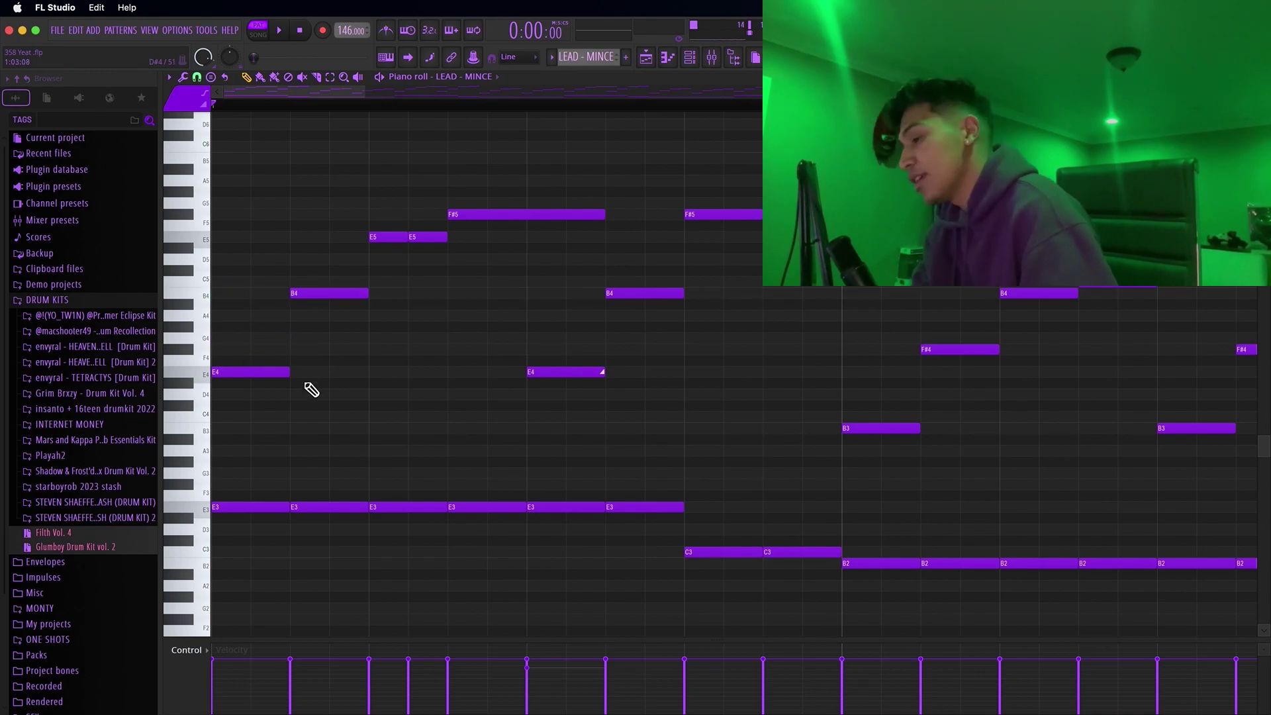
# Step: Examine the E4 slide note in bar 1 and the melody notes around it
pyautogui.hscroll(2, 450, 419)
pyautogui.scroll(1, 448, 405)
pyautogui.moveTo(409, 398); pyautogui.dragTo(446, 345)
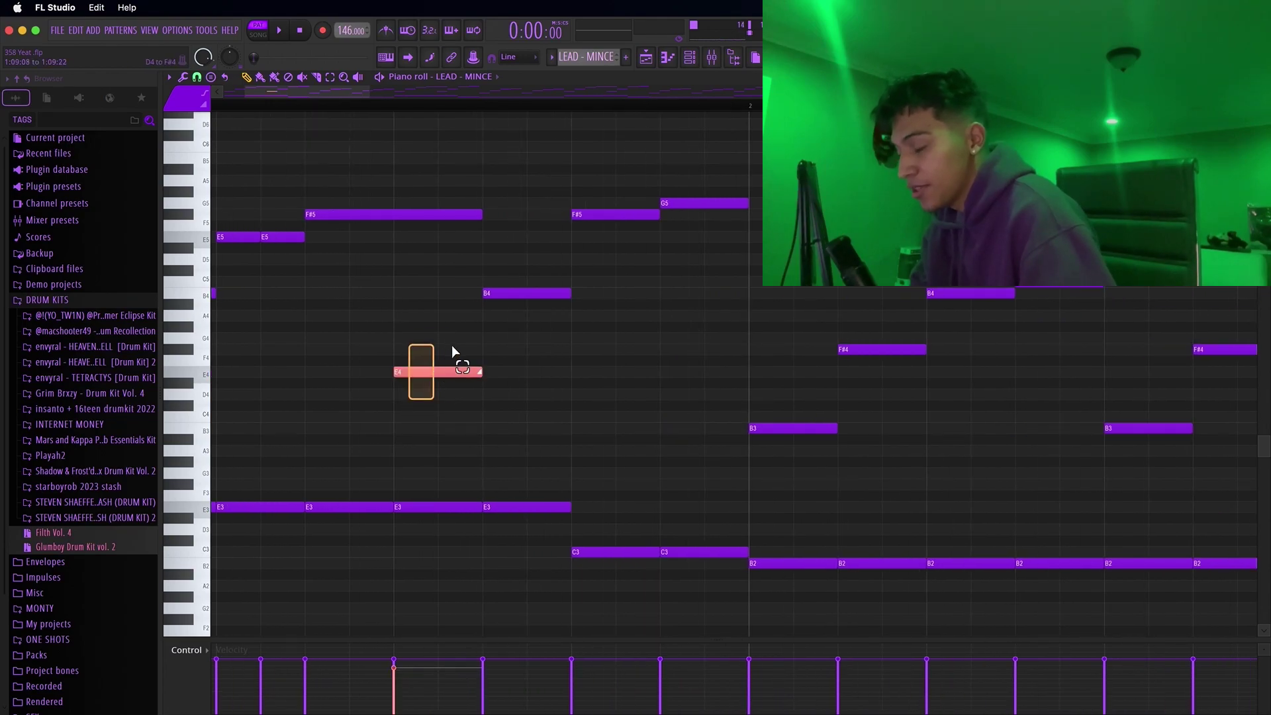
pyautogui.scroll(-2, 384, 388)
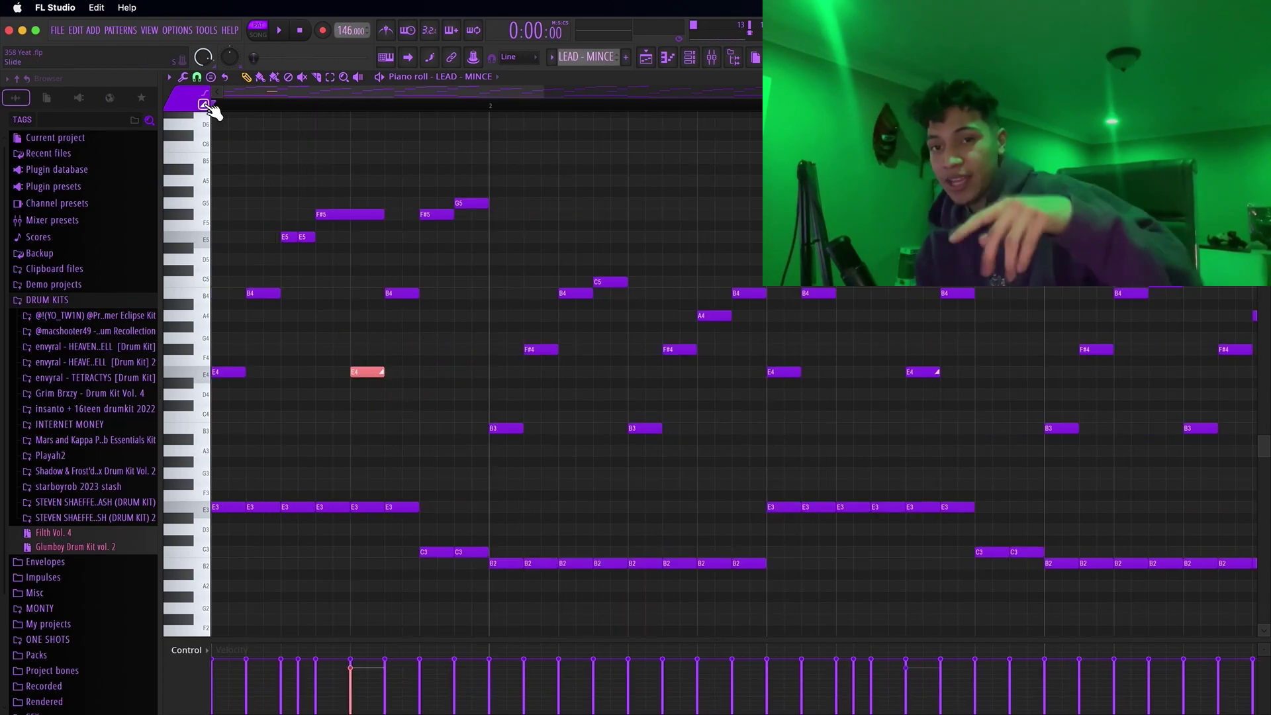
pyautogui.scroll(3, 275, 270)
pyautogui.moveTo(322, 263)
pyautogui.mouseDown()
pyautogui.moveTo(387, 188)
pyautogui.moveTo(433, 169)
pyautogui.moveTo(417, 178)
pyautogui.mouseUp()
pyautogui.moveTo(404, 241); pyautogui.dragTo(437, 192)
pyautogui.moveTo(394, 254)
pyautogui.mouseDown()
pyautogui.moveTo(453, 289)
pyautogui.moveTo(468, 396)
pyautogui.mouseUp()
pyautogui.keyDown('super'); pyautogui.click(547, 374); pyautogui.keyUp('super')
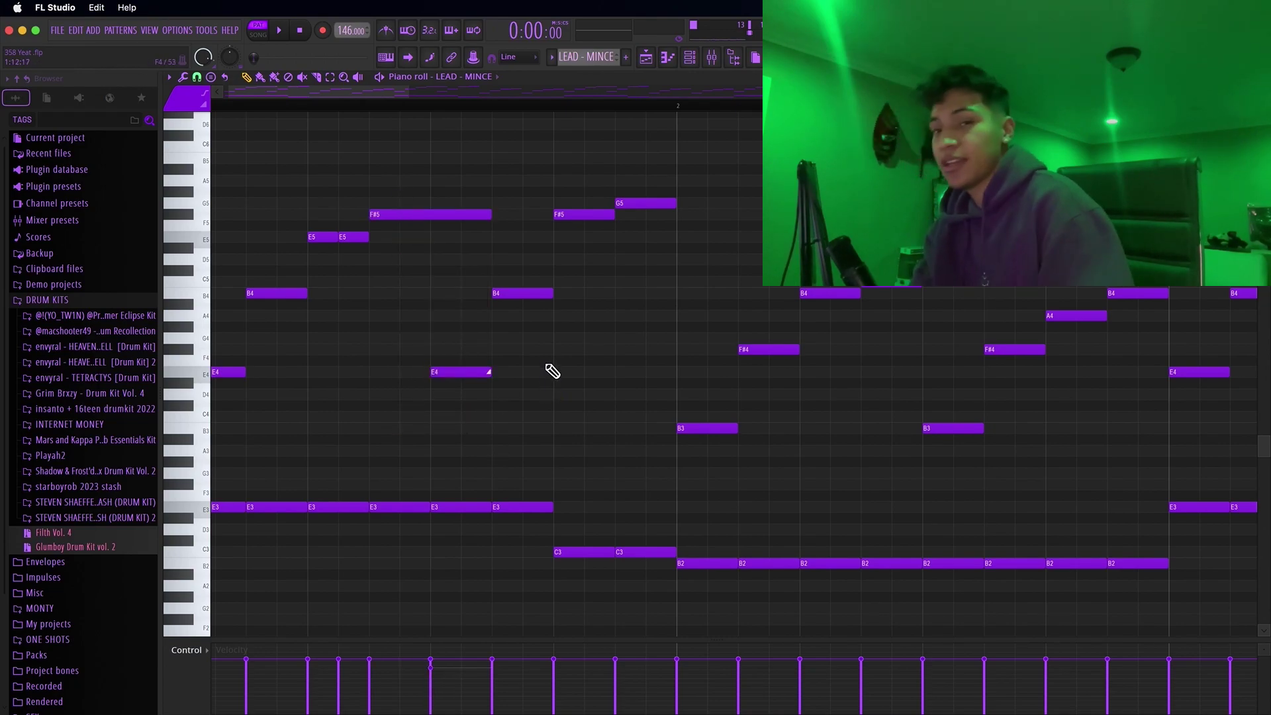
# Step: Highlight the upper melody notes of bar 1 and those of bar 2 to compare the two phrases
pyautogui.scroll(-5, 386, 363)
pyautogui.moveTo(250, 395); pyautogui.dragTo(408, 249)
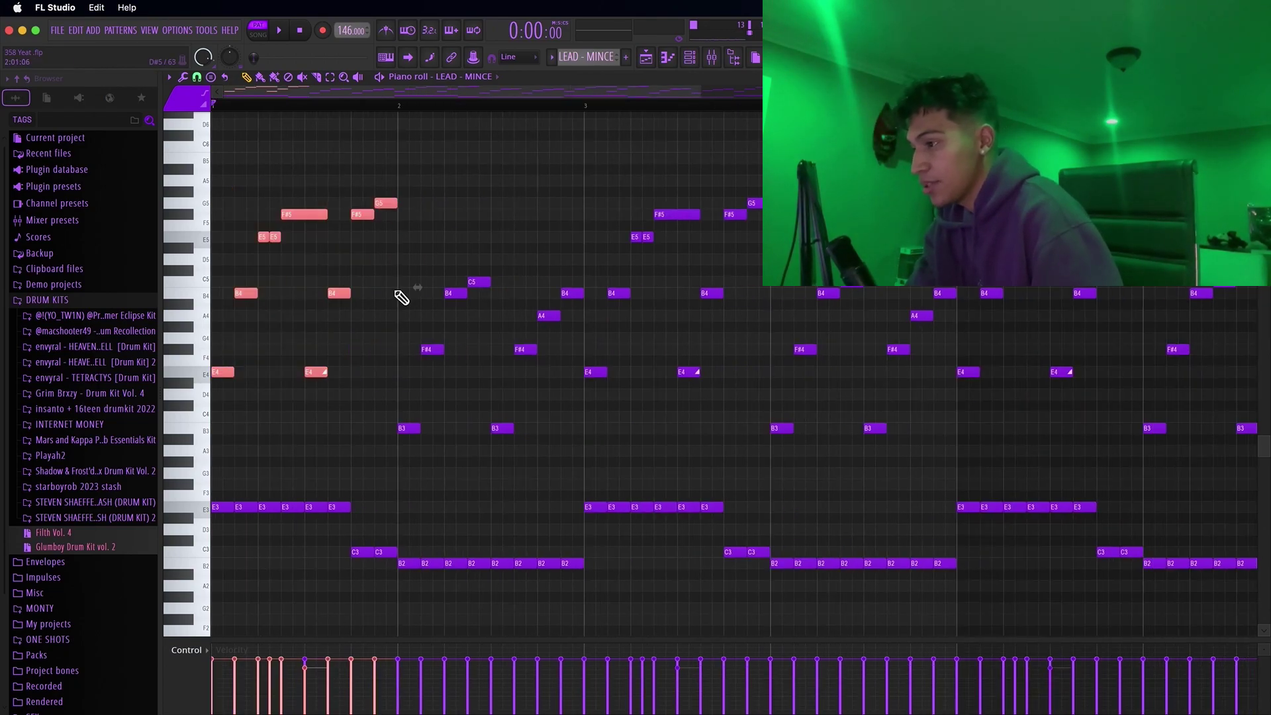
pyautogui.moveTo(393, 442); pyautogui.dragTo(578, 268)
pyautogui.click(461, 313)
pyautogui.rightClick(512, 250)
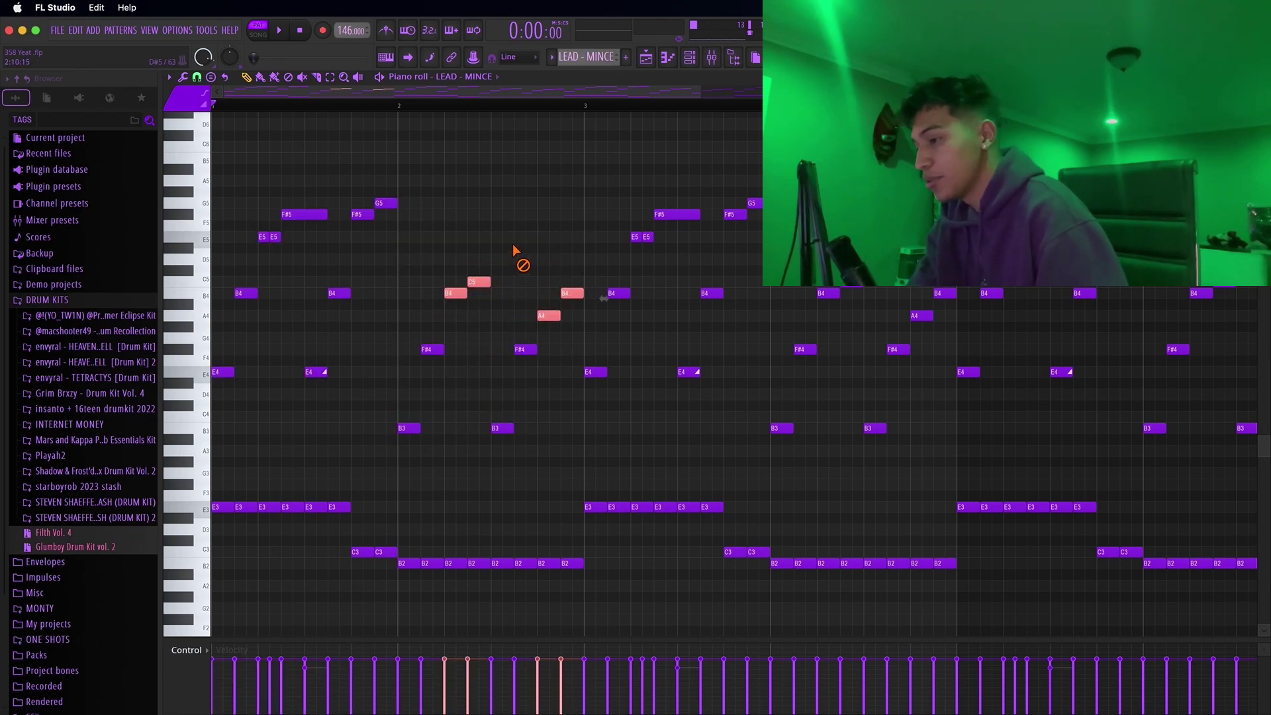
# Step: Highlight the low E3, C3 and B2 notes running under the first two bars
pyautogui.scroll(-2, 417, 341)
pyautogui.moveTo(377, 588); pyautogui.dragTo(192, 471)
pyautogui.moveTo(382, 588); pyautogui.dragTo(197, 468)
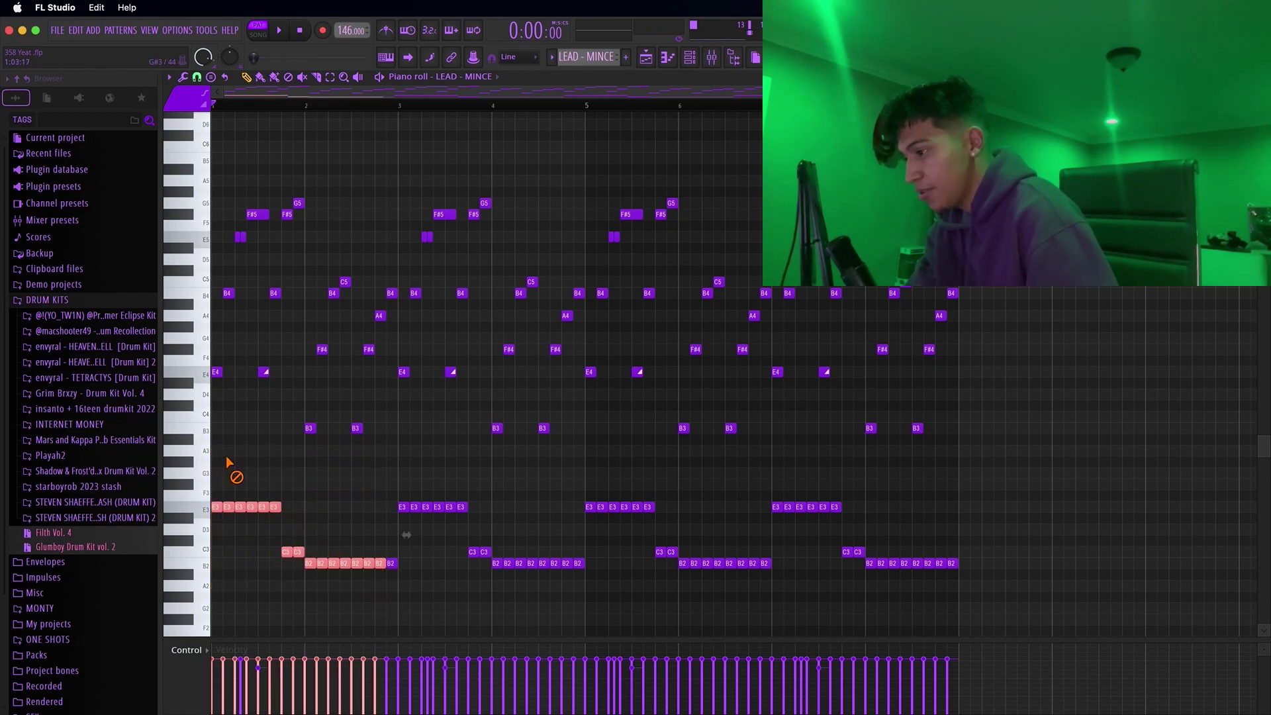
pyautogui.rightClick(228, 456)
# Step: Try moving the opening E4 note down an octave onto the low E3 note and restore it
pyautogui.scroll(5, 182, 480)
pyautogui.moveTo(235, 421); pyautogui.dragTo(210, 336)
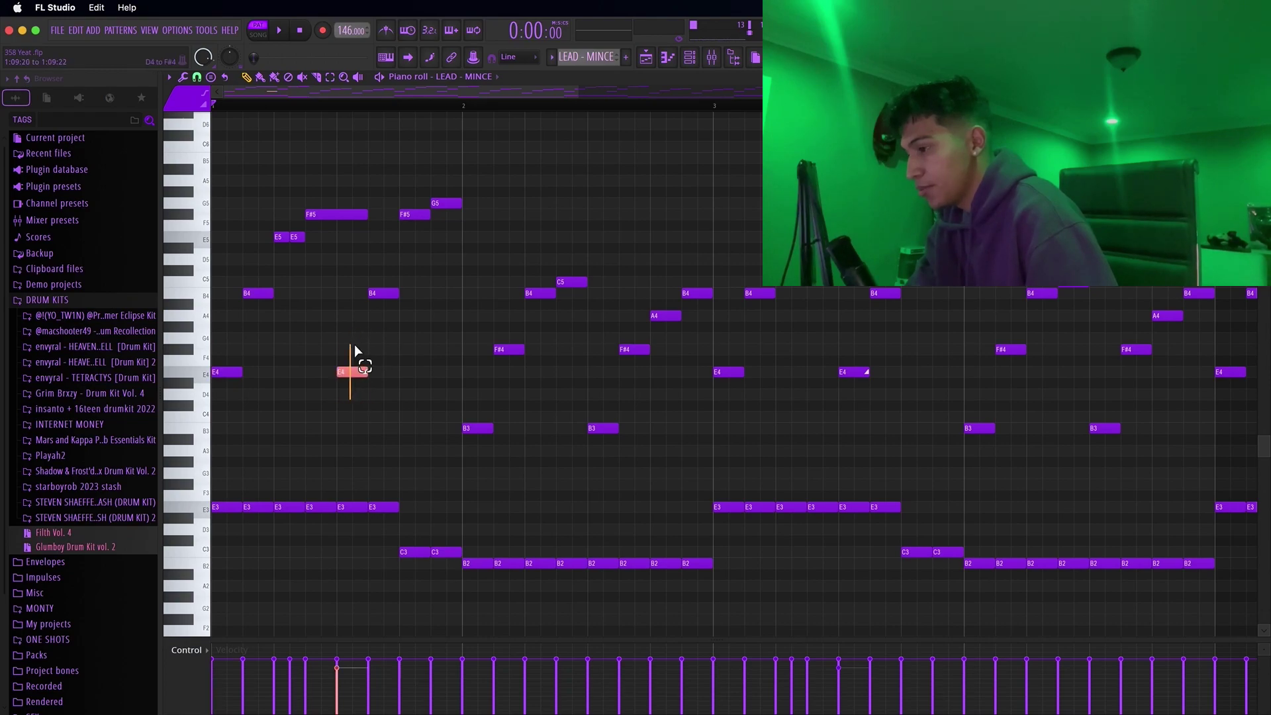
pyautogui.moveTo(245, 446); pyautogui.dragTo(224, 507)
pyautogui.moveTo(252, 466); pyautogui.dragTo(233, 328)
pyautogui.press('super+Down')
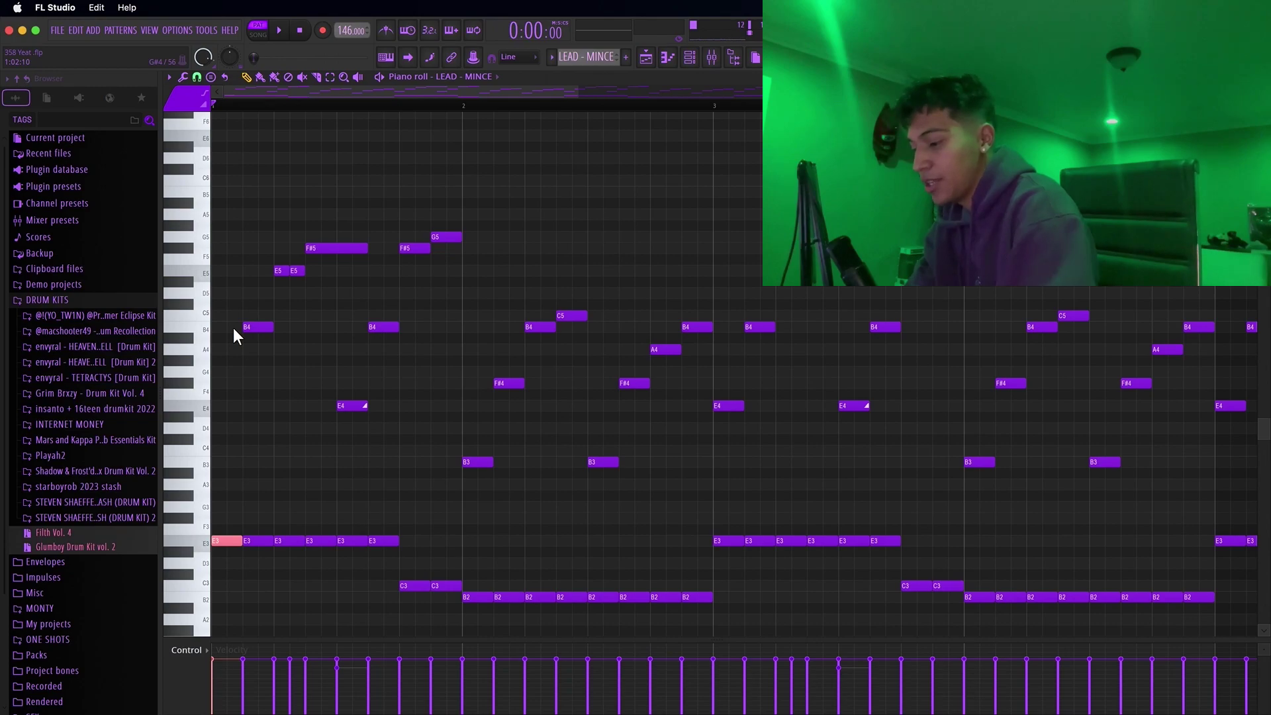
pyautogui.hotkey('shift', 'Up')
pyautogui.hotkey('shift', 'Down')
# Step: Try moving the two B3 notes of bar 2 down and undo the move
pyautogui.moveTo(463, 463); pyautogui.dragTo(641, 467)
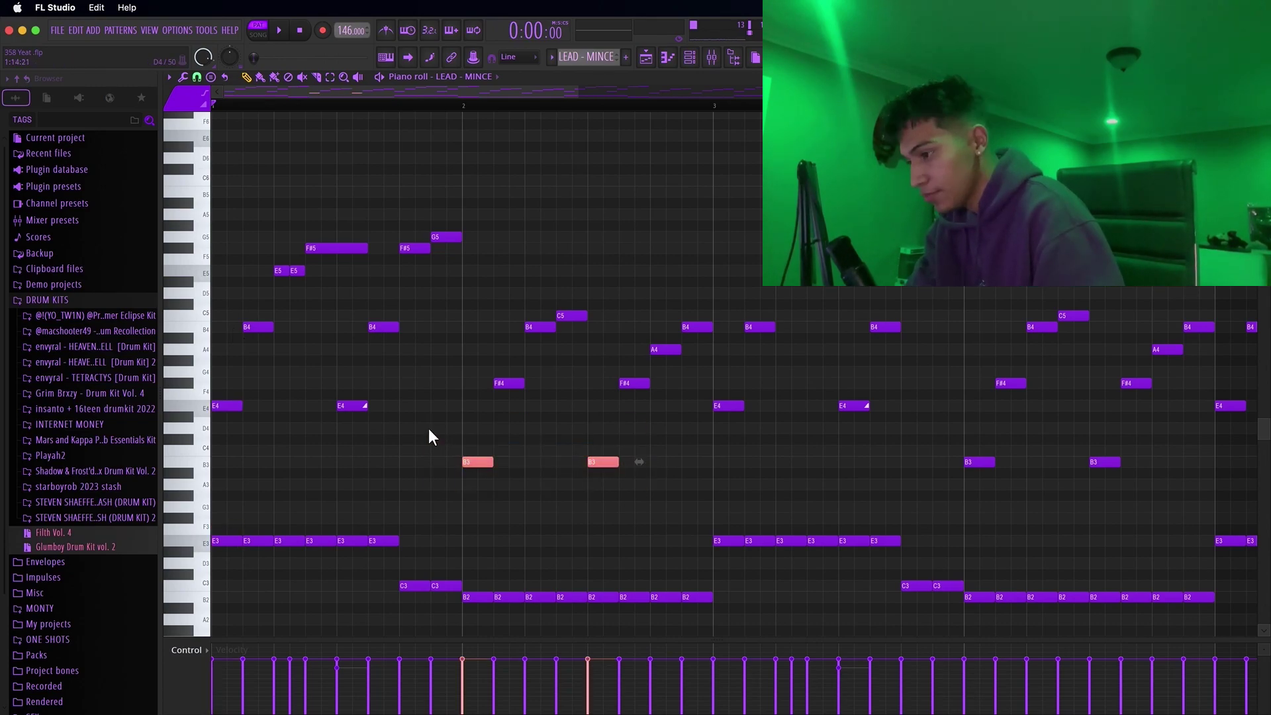
pyautogui.hotkey('shift', 'Down')
pyautogui.hotkey('ctrl', 'z')
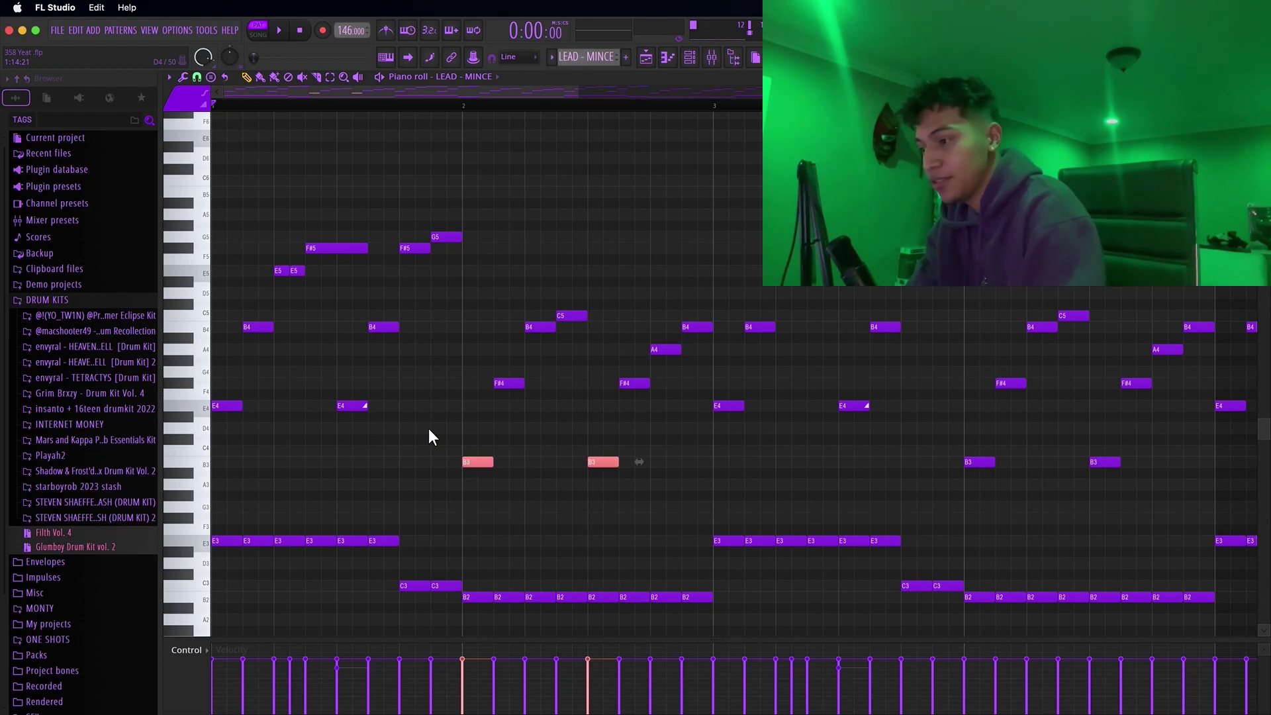
# Step: Examine the two C3 notes ending bar 1, the complete two-bar pattern and its repeats
pyautogui.moveTo(426, 538); pyautogui.dragTo(431, 595)
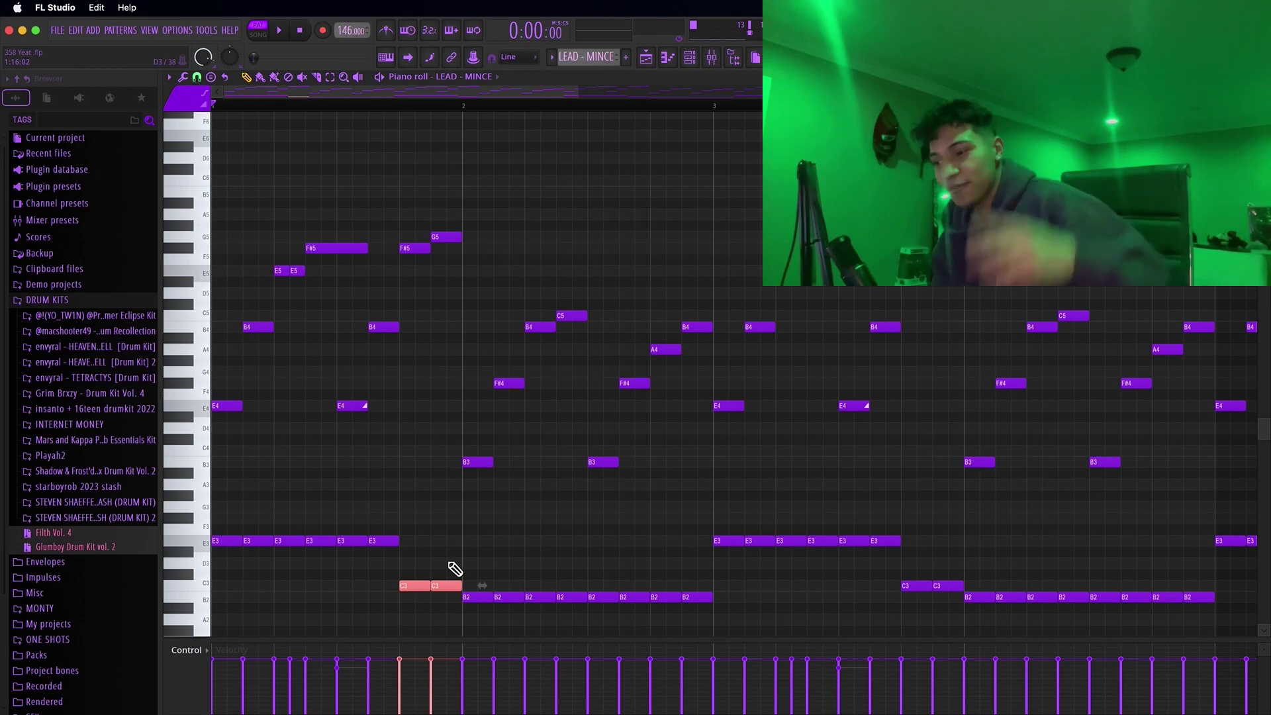
pyautogui.keyDown('super'); pyautogui.click(499, 556); pyautogui.keyUp('super')
pyautogui.scroll(-3, 504, 560)
pyautogui.moveTo(420, 618); pyautogui.dragTo(153, 150)
pyautogui.moveTo(417, 594); pyautogui.dragTo(446, 296)
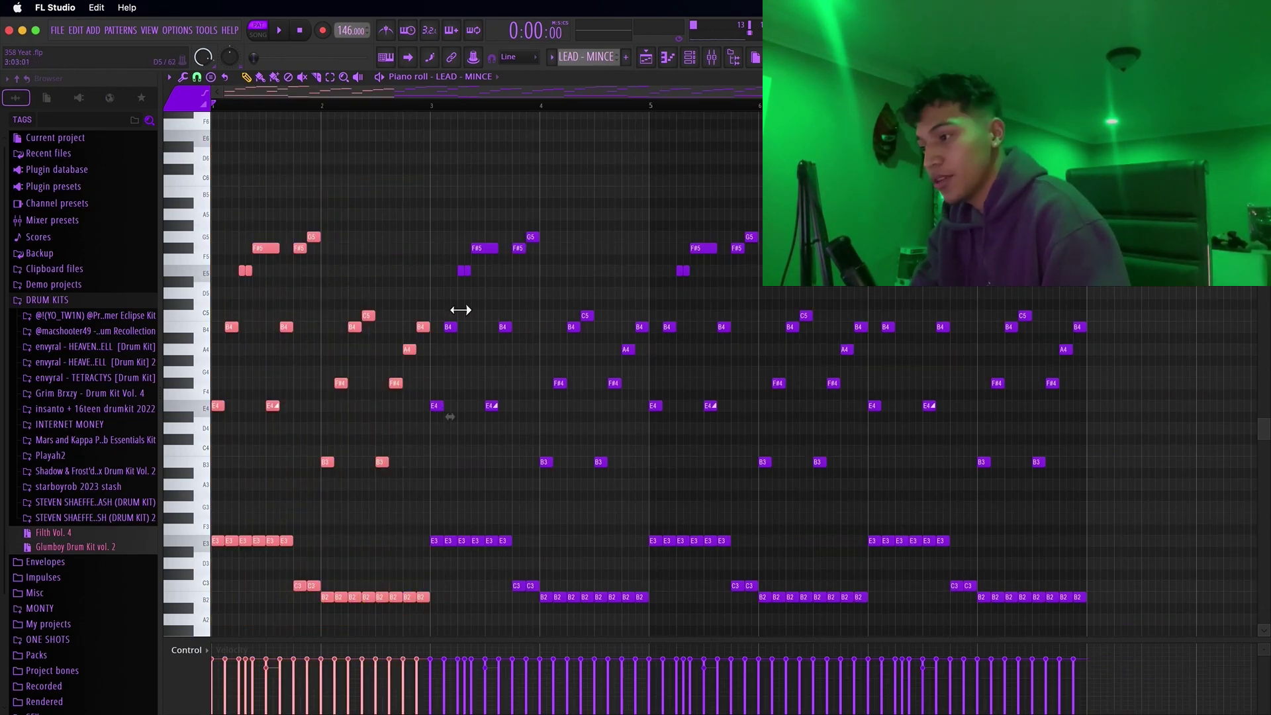
pyautogui.moveTo(445, 569); pyautogui.dragTo(1054, 188)
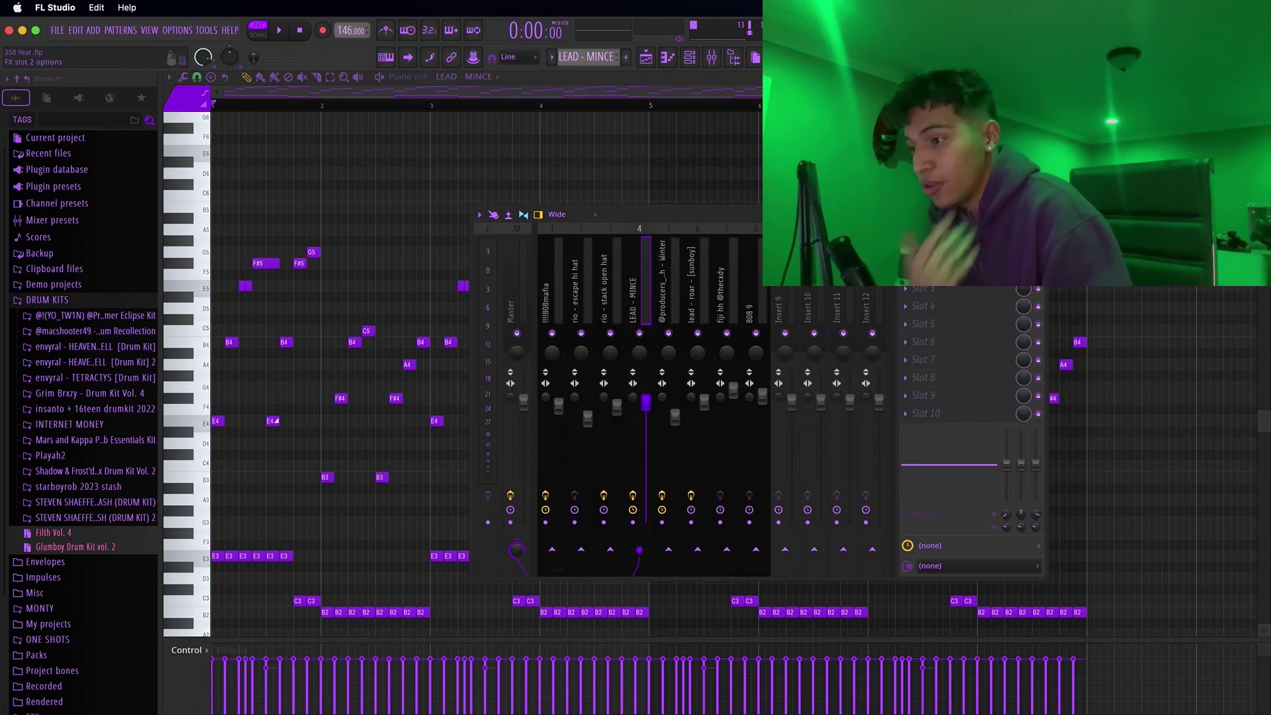
# Step: Inspect ShaperBox 2 and the second effect on the LEAD - MINCE mixer track
pyautogui.click(947, 253)
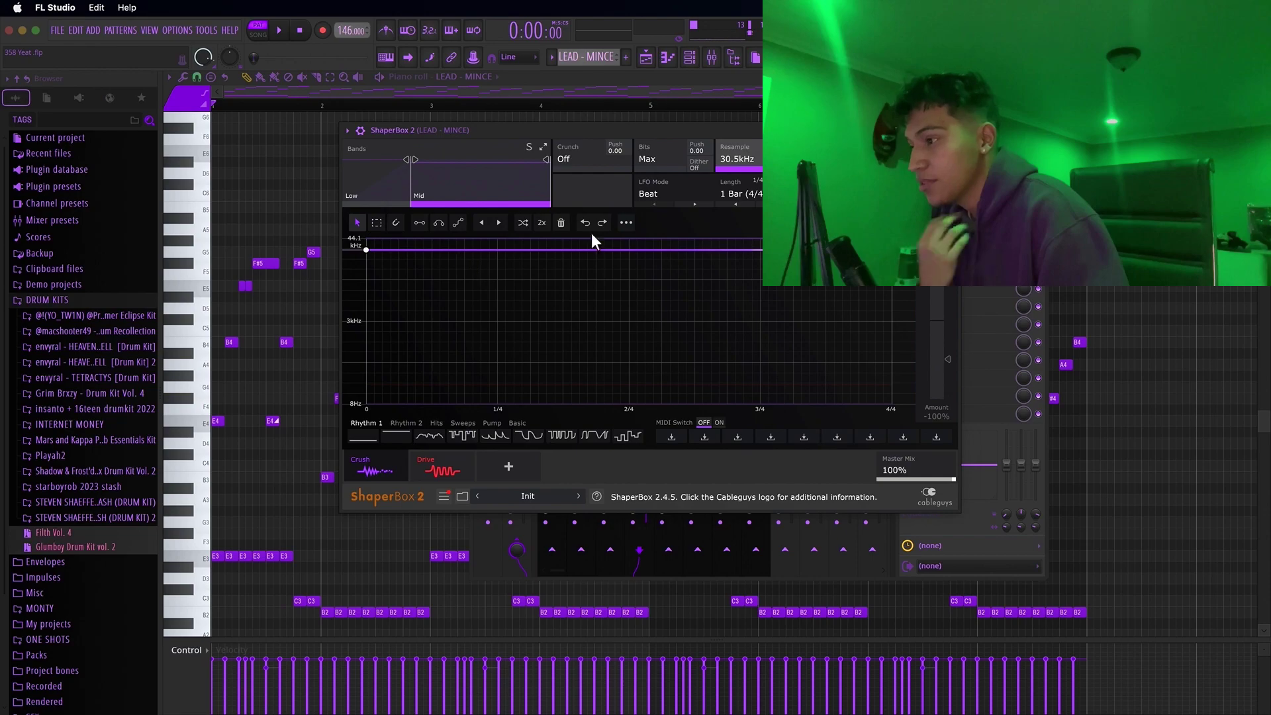
pyautogui.click(951, 130)
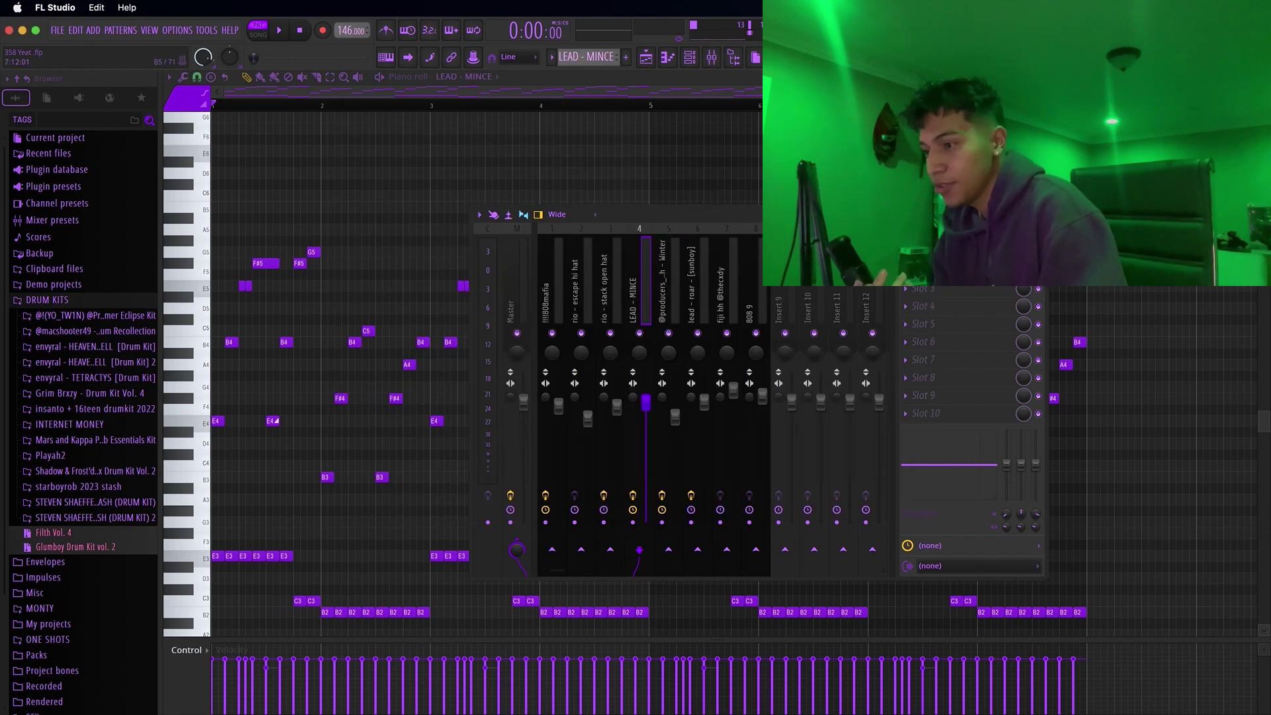
pyautogui.click(947, 270)
pyautogui.moveTo(539, 91); pyautogui.dragTo(683, 131)
pyautogui.click(831, 153)
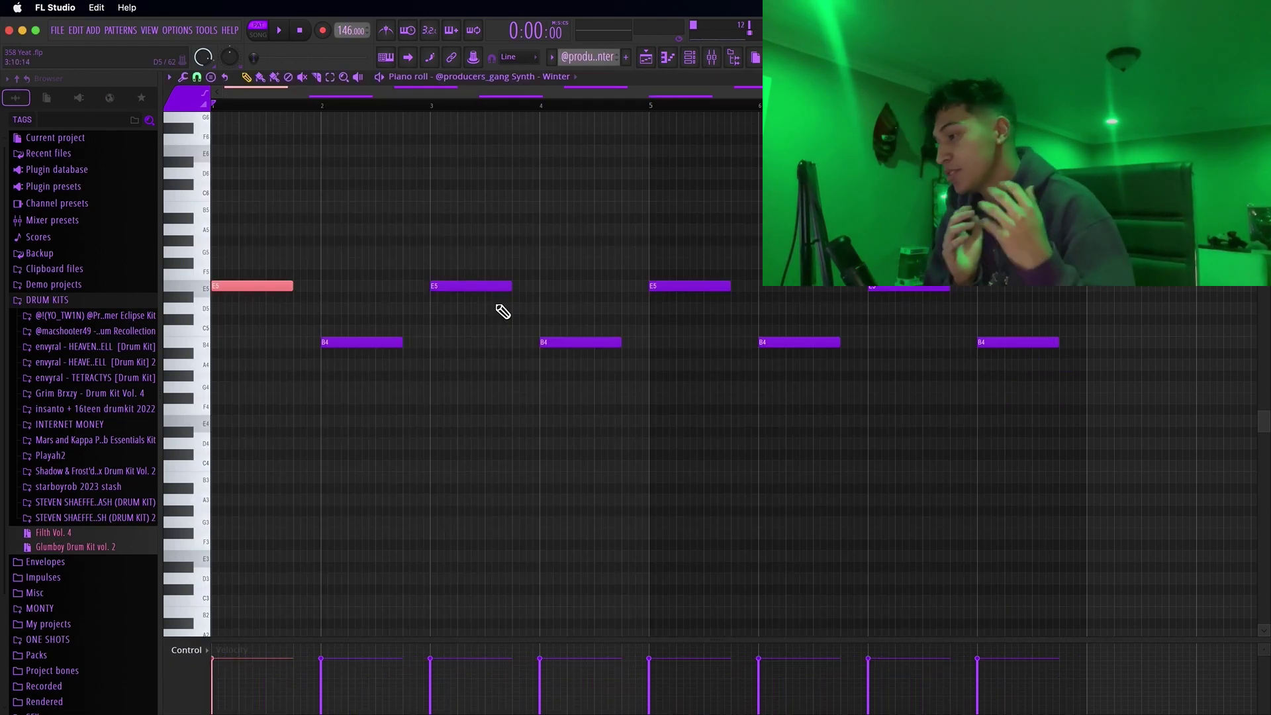
# Step: Examine the long E5 and B4 notes in the first two bars of the Synth - Winter part
pyautogui.moveTo(405, 409); pyautogui.dragTo(214, 203)
pyautogui.moveTo(378, 392); pyautogui.dragTo(205, 250)
pyautogui.moveTo(236, 313); pyautogui.dragTo(260, 255)
pyautogui.moveTo(342, 370); pyautogui.dragTo(344, 335)
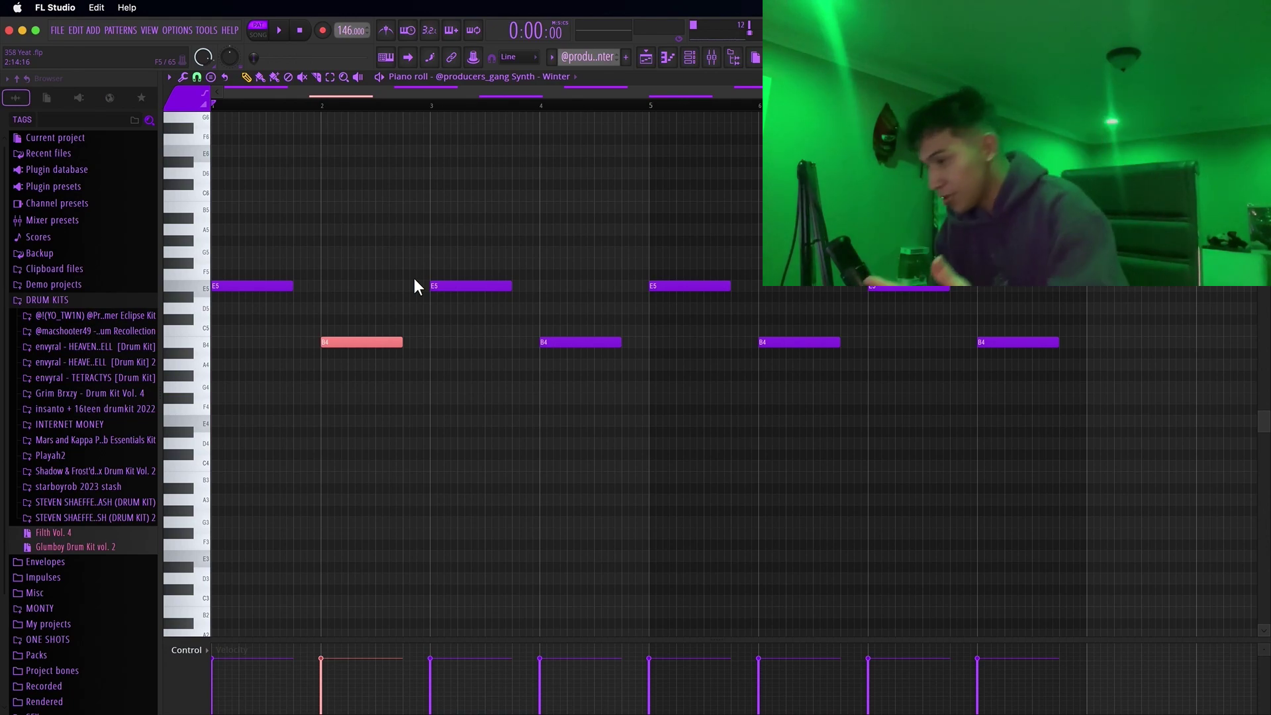
pyautogui.moveTo(351, 439); pyautogui.dragTo(132, 161)
pyautogui.moveTo(375, 403); pyautogui.dragTo(155, 221)
pyautogui.moveTo(352, 371); pyautogui.dragTo(202, 227)
pyautogui.moveTo(356, 392); pyautogui.dragTo(159, 215)
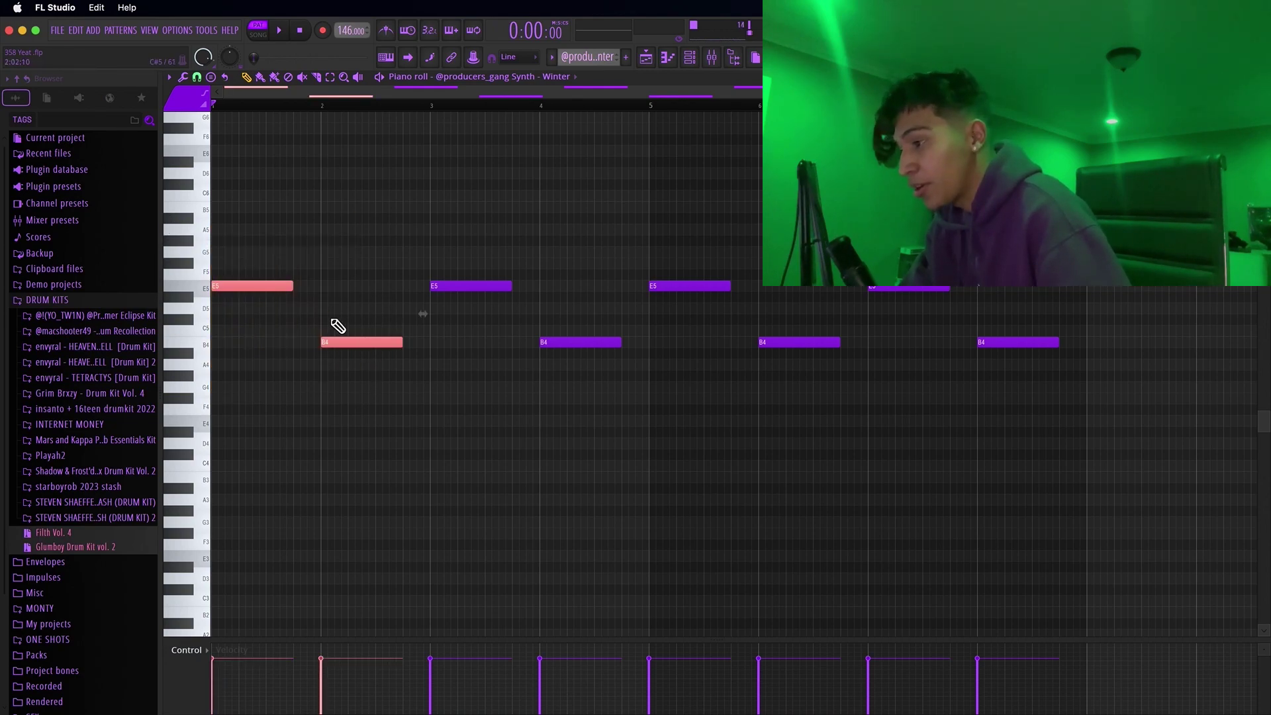
# Step: Follow the alternating E5 and B4 notes through all eight bars and play the pattern back
pyautogui.moveTo(369, 382); pyautogui.dragTo(212, 235)
pyautogui.moveTo(417, 351); pyautogui.dragTo(491, 235)
pyautogui.moveTo(543, 377); pyautogui.dragTo(716, 229)
pyautogui.moveTo(811, 383); pyautogui.dragTo(842, 295)
pyautogui.moveTo(886, 301); pyautogui.dragTo(893, 296)
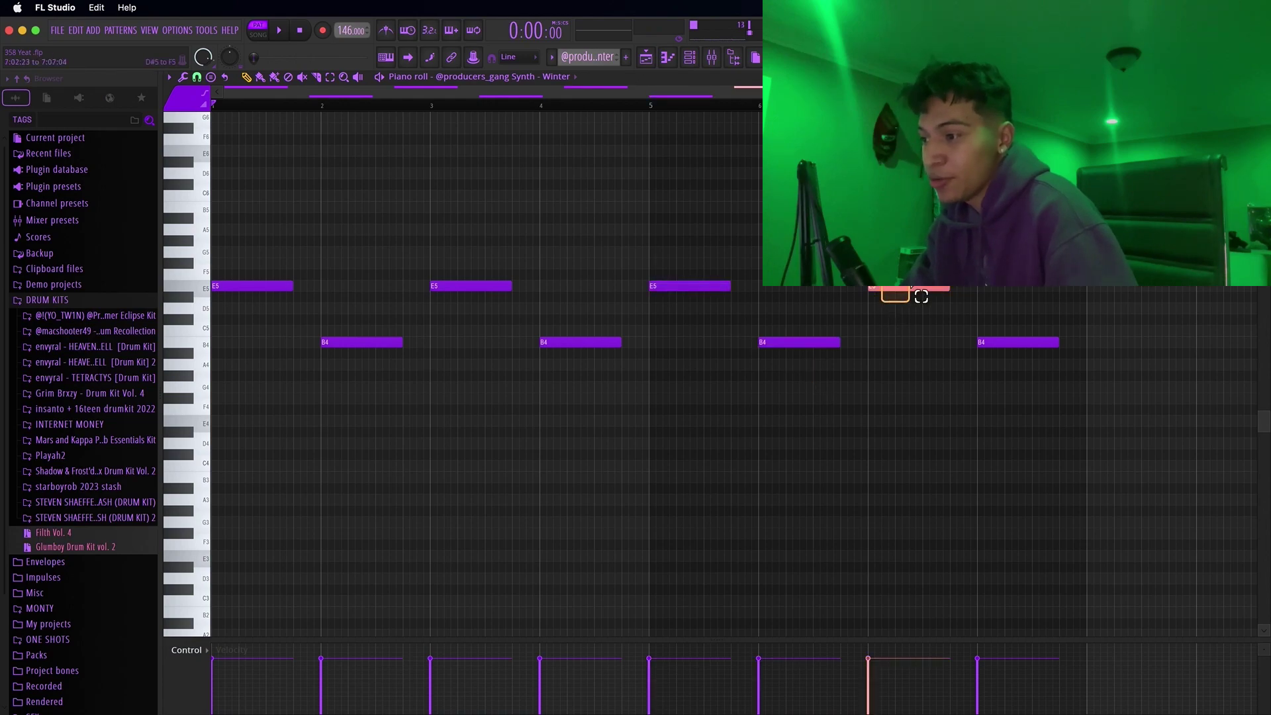
pyautogui.moveTo(1005, 372); pyautogui.dragTo(1026, 286)
pyautogui.click(1005, 292)
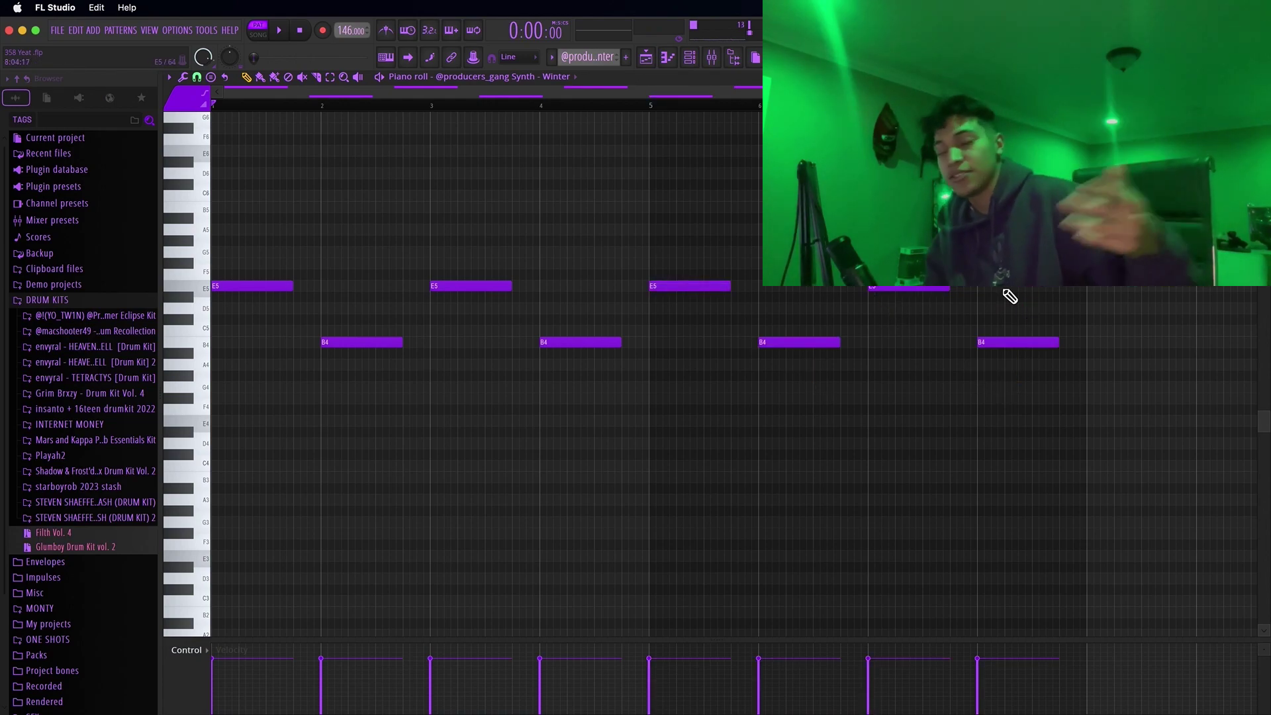
pyautogui.press('space')
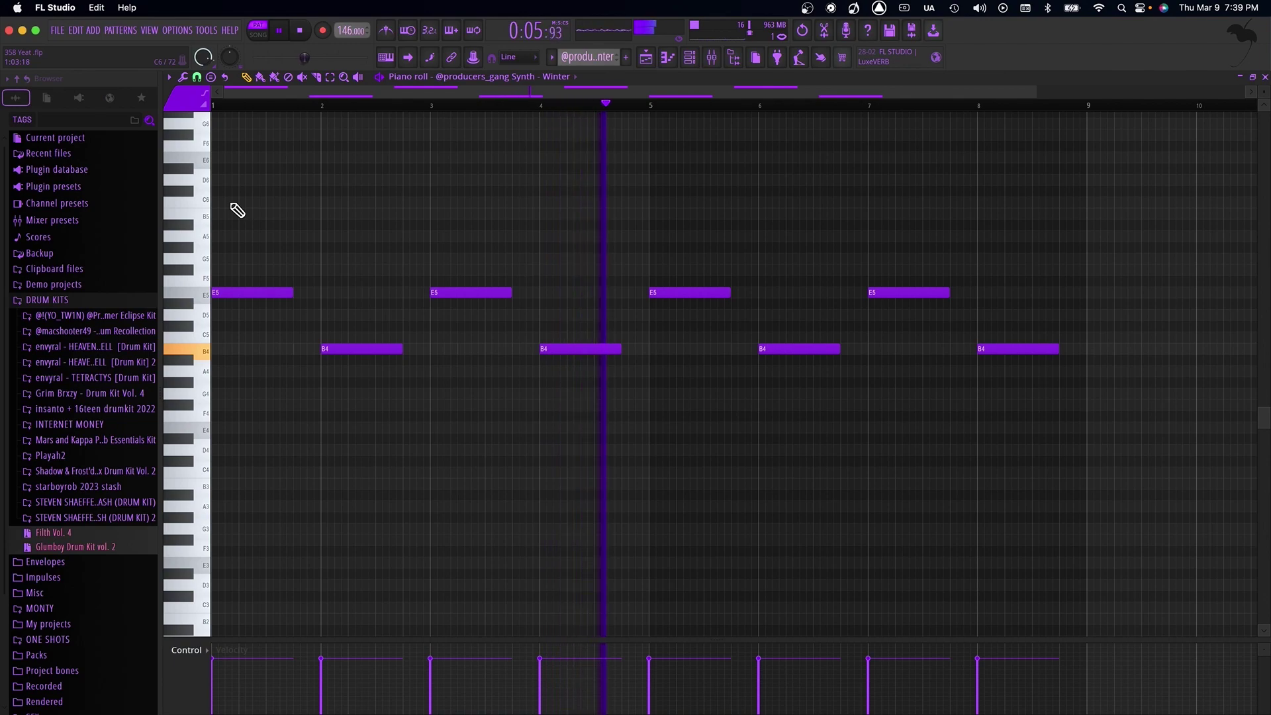
pyautogui.press('space')
# Step: Inspect the ValhallaVintageVerb and Fruity parametric EQ 2 effects on the Synth - Winter mixer track
pyautogui.press('F9')
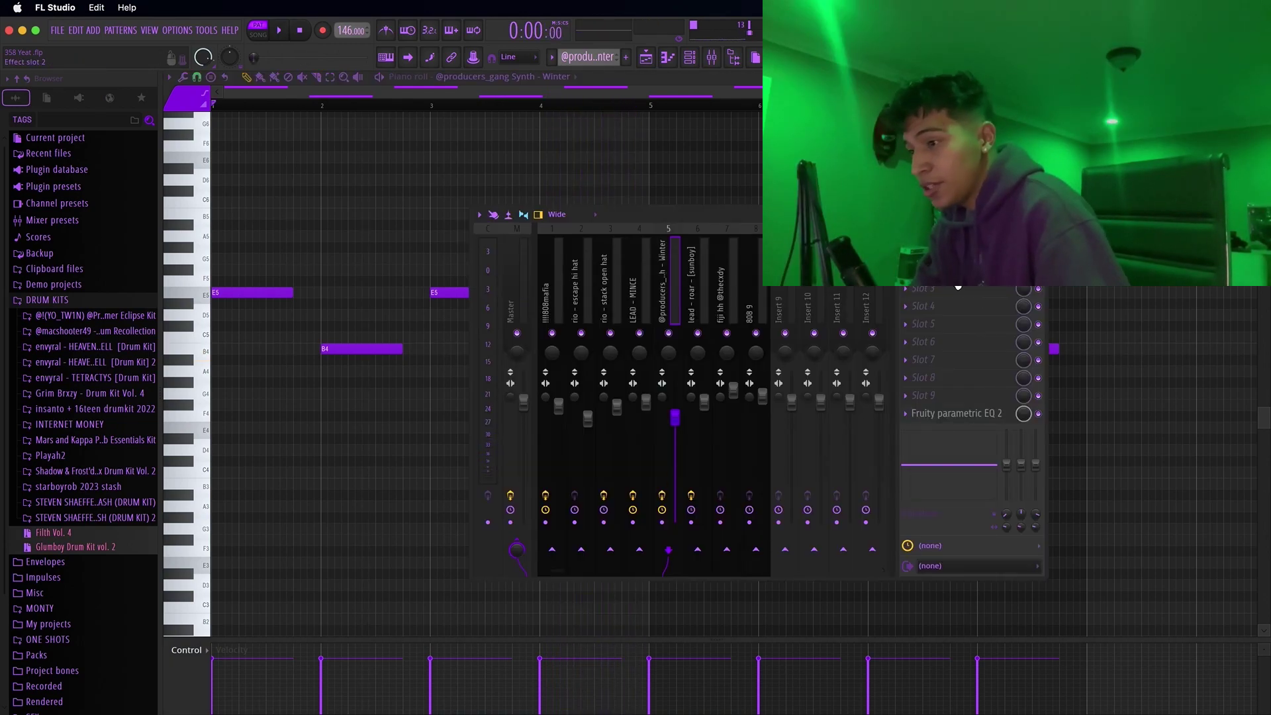
pyautogui.click(957, 272)
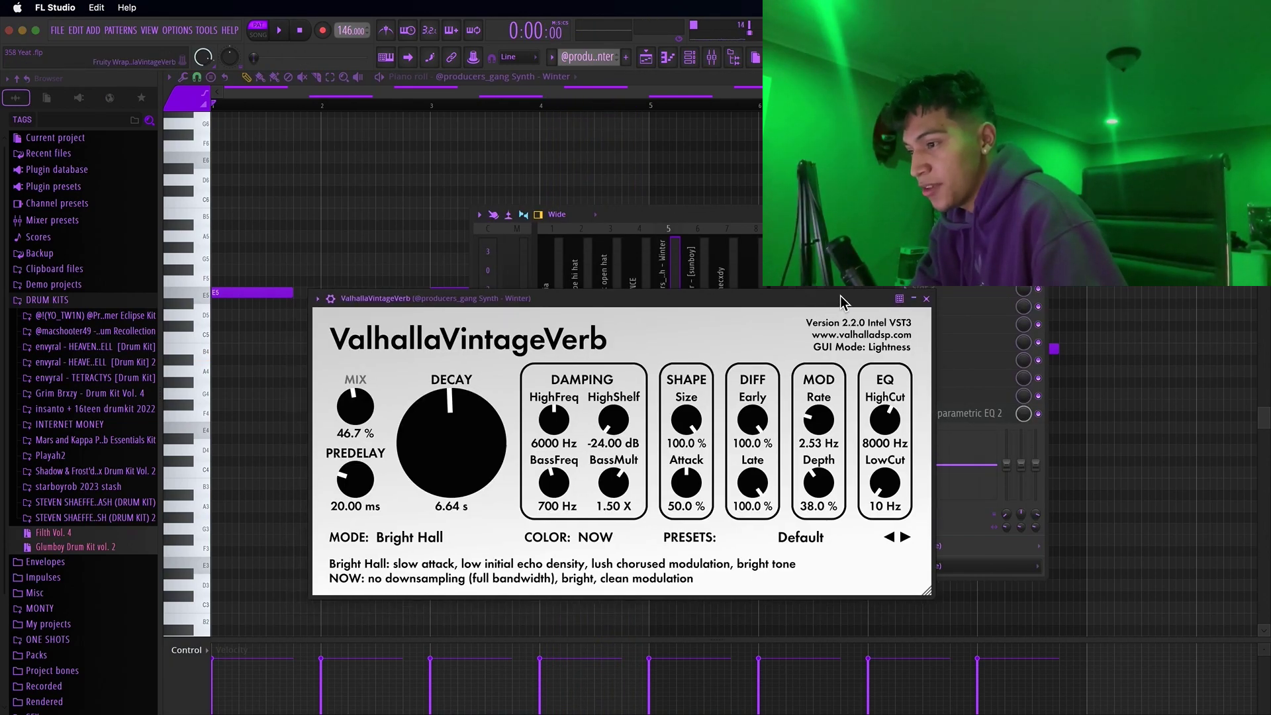
pyautogui.click(911, 311)
pyautogui.click(945, 417)
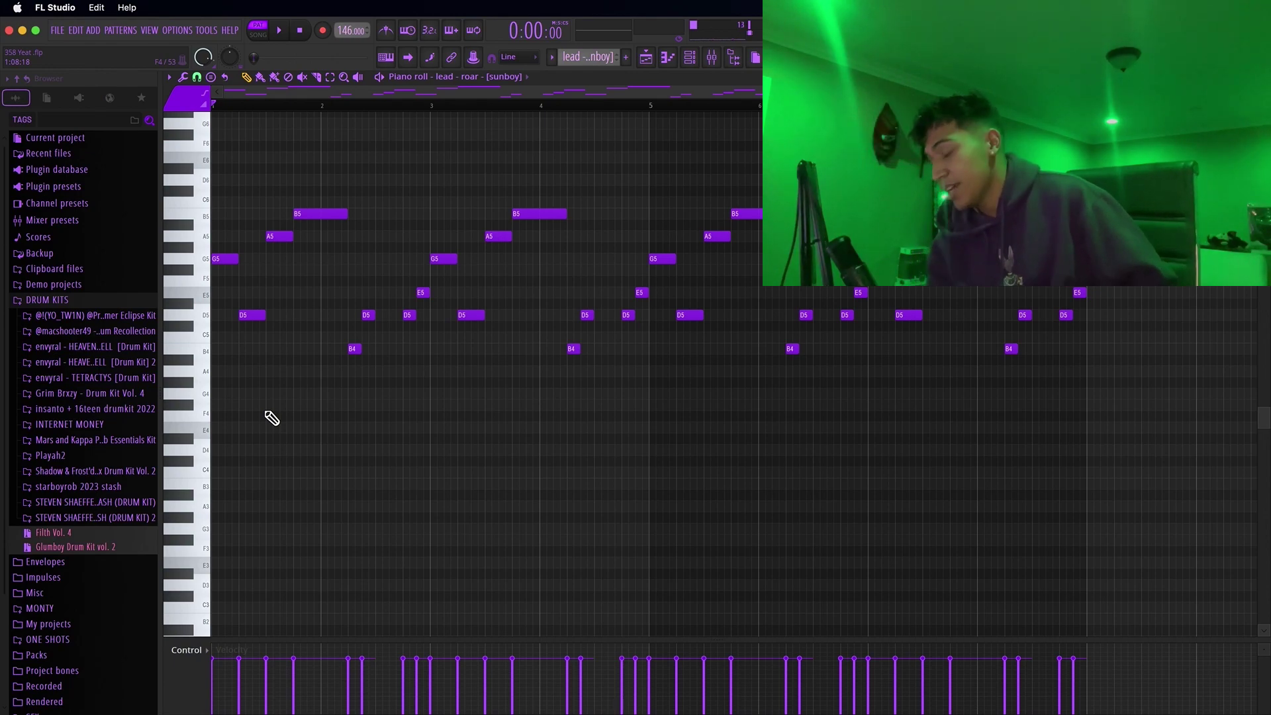
# Step: Examine the G5, D5, A5 and B5 notes that open the lead - roar melody
pyautogui.moveTo(308, 398); pyautogui.dragTo(263, 189)
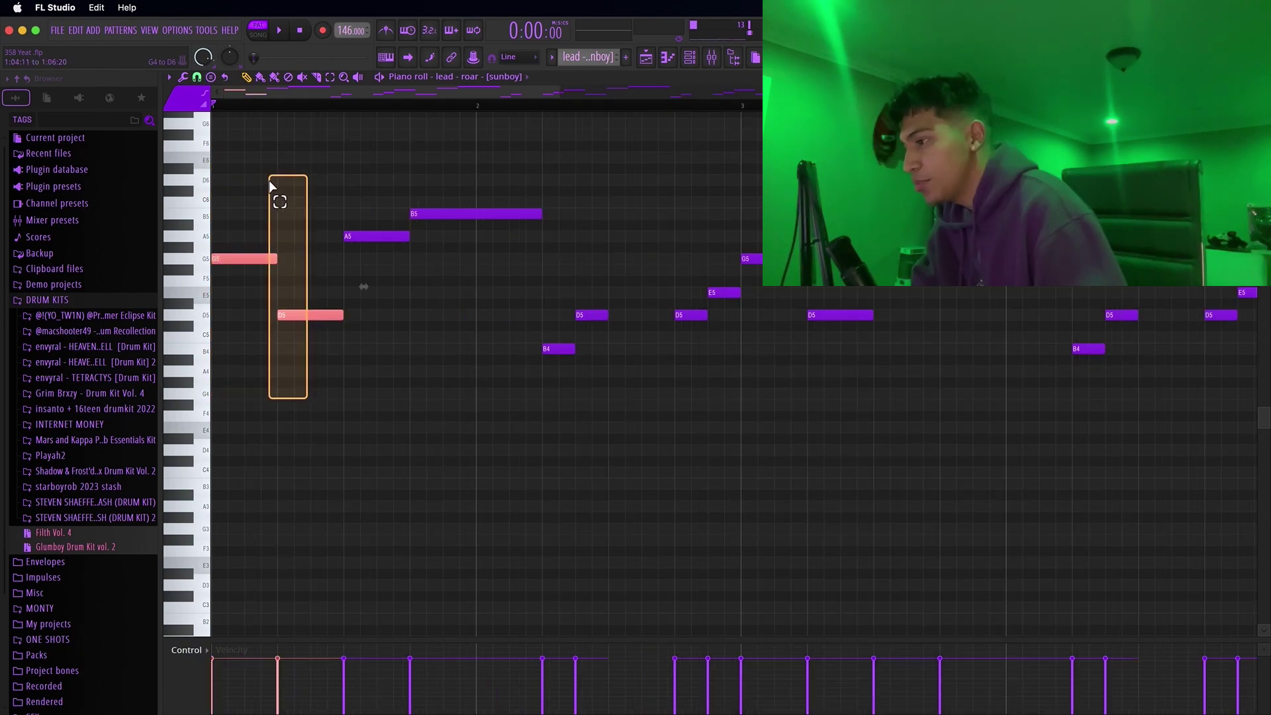
pyautogui.moveTo(308, 364); pyautogui.dragTo(198, 205)
pyautogui.moveTo(269, 300); pyautogui.dragTo(233, 211)
pyautogui.moveTo(303, 377); pyautogui.dragTo(394, 152)
pyautogui.moveTo(465, 239); pyautogui.dragTo(492, 180)
# Step: Highlight the short B4, D5 and E5 notes in bar 2 of the lead - roar melody
pyautogui.scroll(-2, 520, 297)
pyautogui.scroll(-1, 525, 304)
pyautogui.moveTo(436, 376); pyautogui.dragTo(575, 289)
pyautogui.moveTo(415, 358); pyautogui.dragTo(533, 295)
pyautogui.scroll(-2, 520, 342)
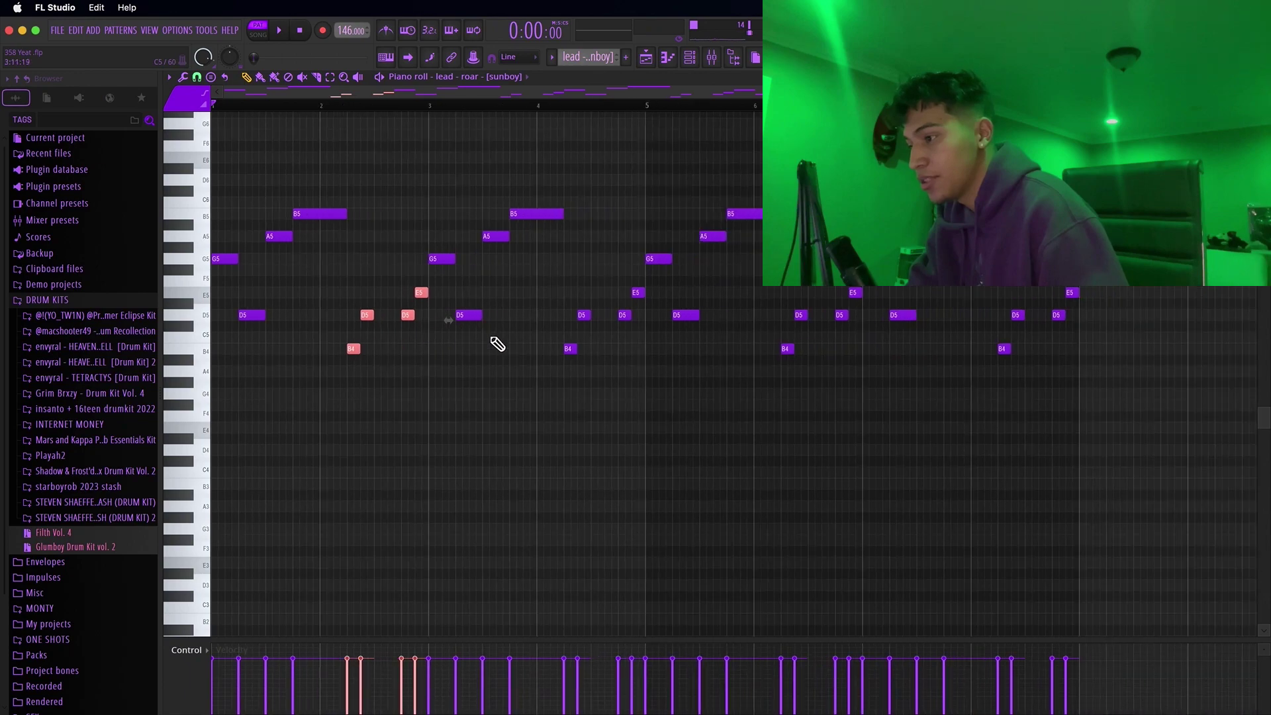
pyautogui.scroll(-1, 477, 285)
pyautogui.scroll(2, 411, 241)
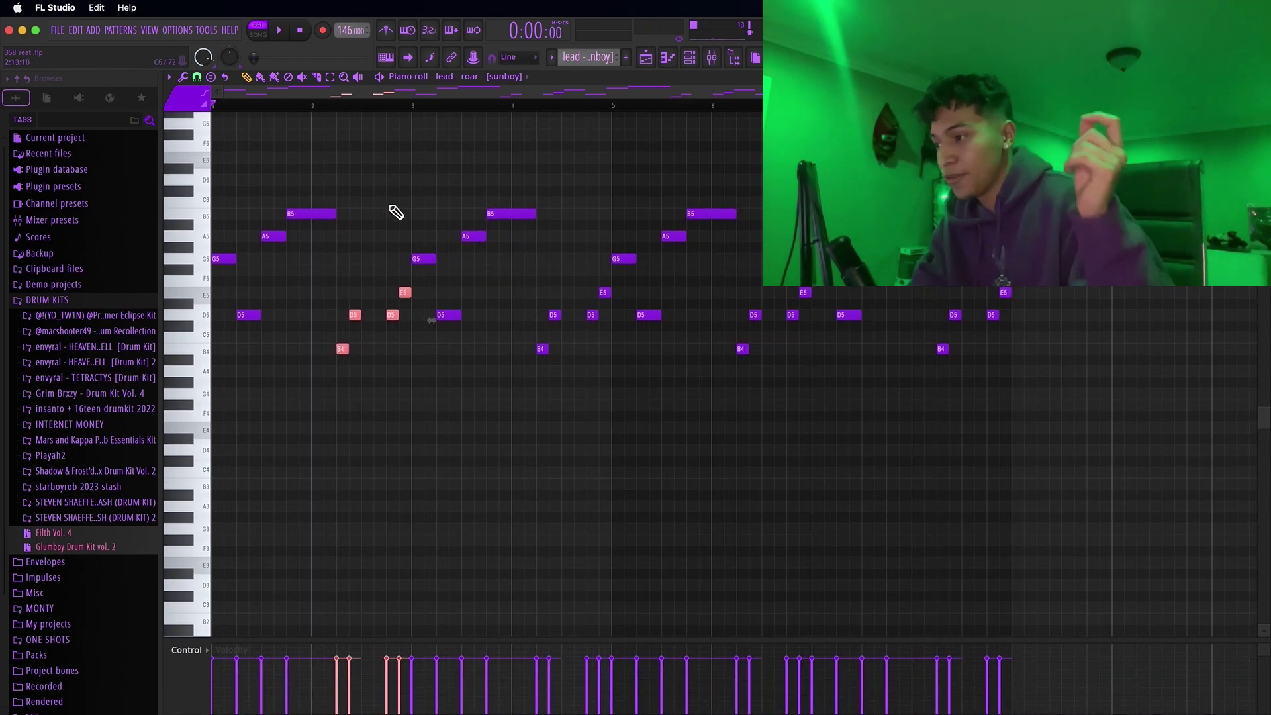
# Step: Compare the lead - roar two-bar phrase with its repeats up to the end of bar 8
pyautogui.moveTo(404, 397); pyautogui.dragTo(48, 45)
pyautogui.moveTo(418, 441); pyautogui.dragTo(633, 207)
pyautogui.moveTo(630, 443); pyautogui.dragTo(1000, 219)
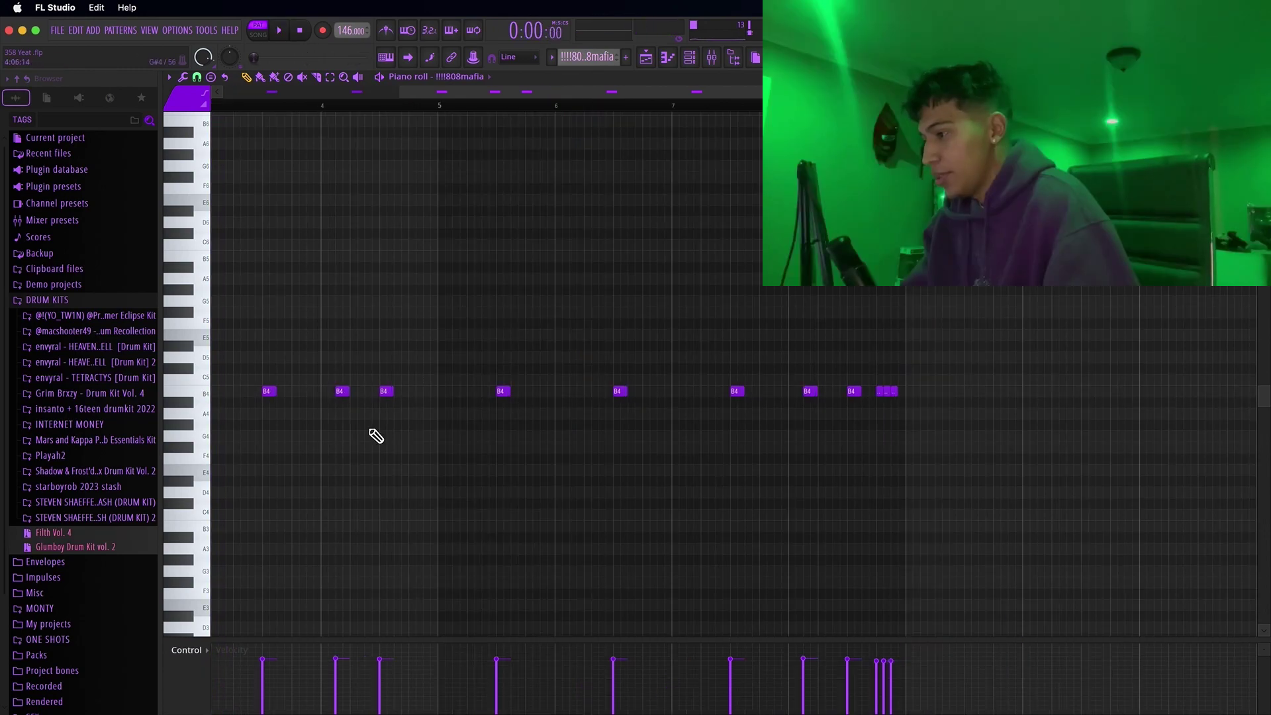
# Step: Highlight the closing B4 notes and the quick three-note roll in bar 8 of the !!!!808mafia pattern
pyautogui.scroll(2, 372, 434)
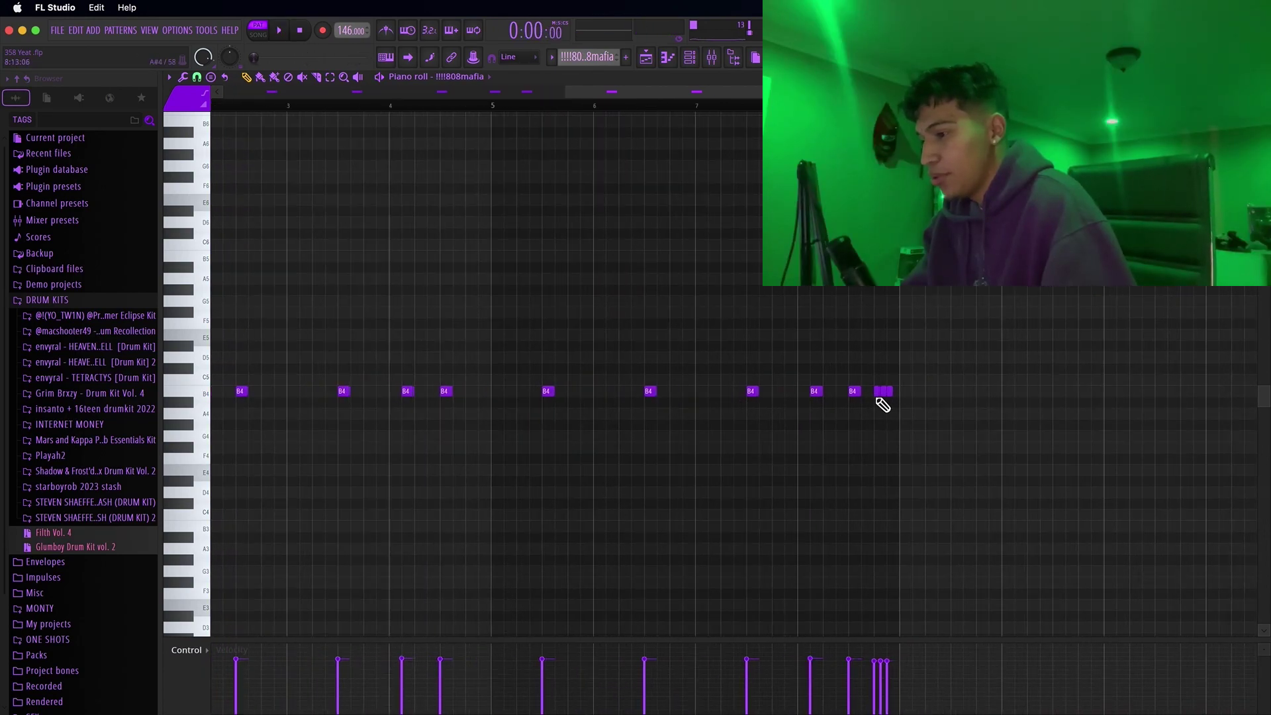
pyautogui.scroll(4, 875, 400)
pyautogui.moveTo(872, 417); pyautogui.dragTo(943, 363)
pyautogui.scroll(4, 917, 384)
pyautogui.moveTo(919, 419); pyautogui.dragTo(808, 383)
# Step: Compare the first four bars of C5 notes in the rio - escape hi hat pattern with the following four bars
pyautogui.scroll(-5, 766, 391)
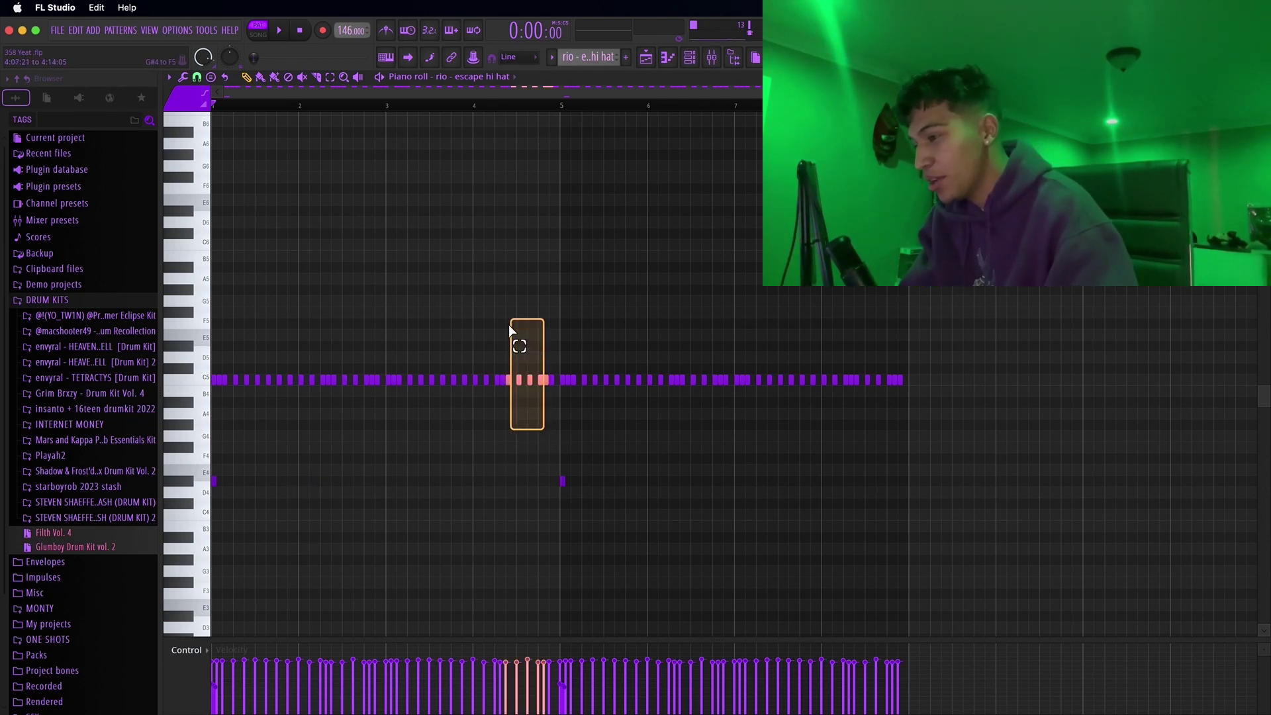
pyautogui.moveTo(514, 331); pyautogui.dragTo(218, 318)
pyautogui.moveTo(553, 419); pyautogui.dragTo(212, 261)
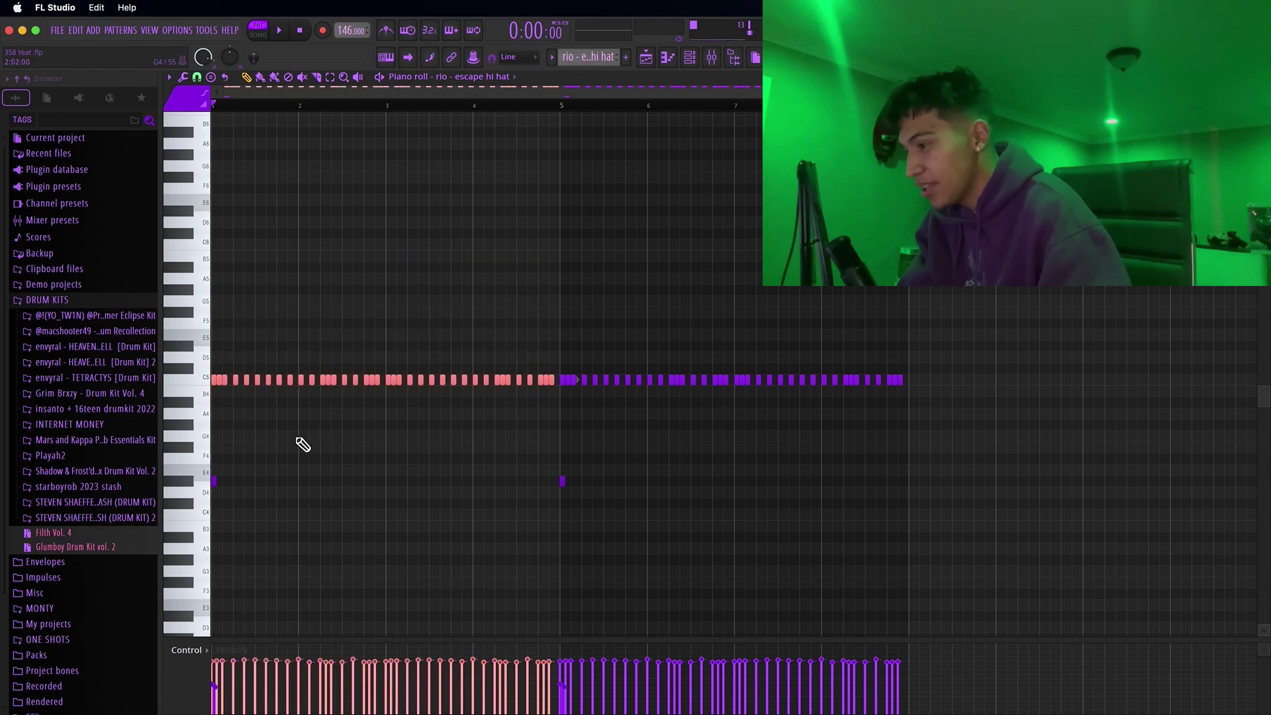
pyautogui.moveTo(254, 421); pyautogui.dragTo(223, 366)
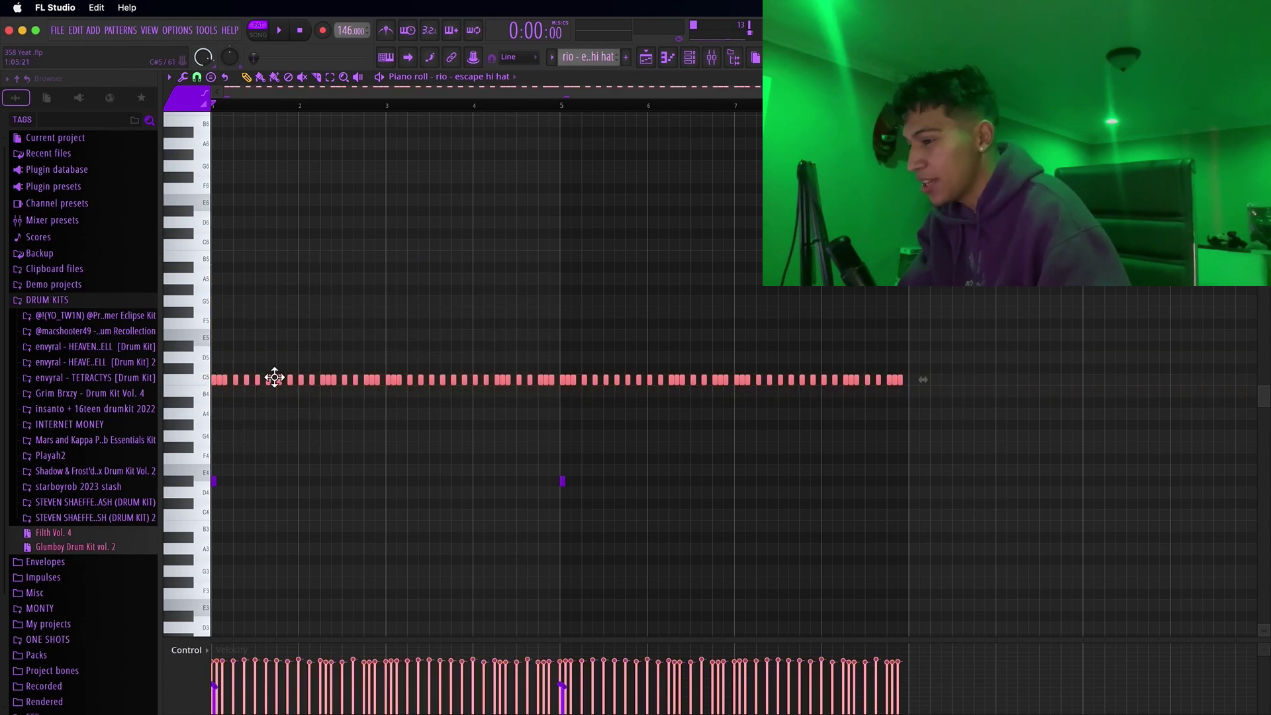
pyautogui.moveTo(965, 418); pyautogui.dragTo(559, 309)
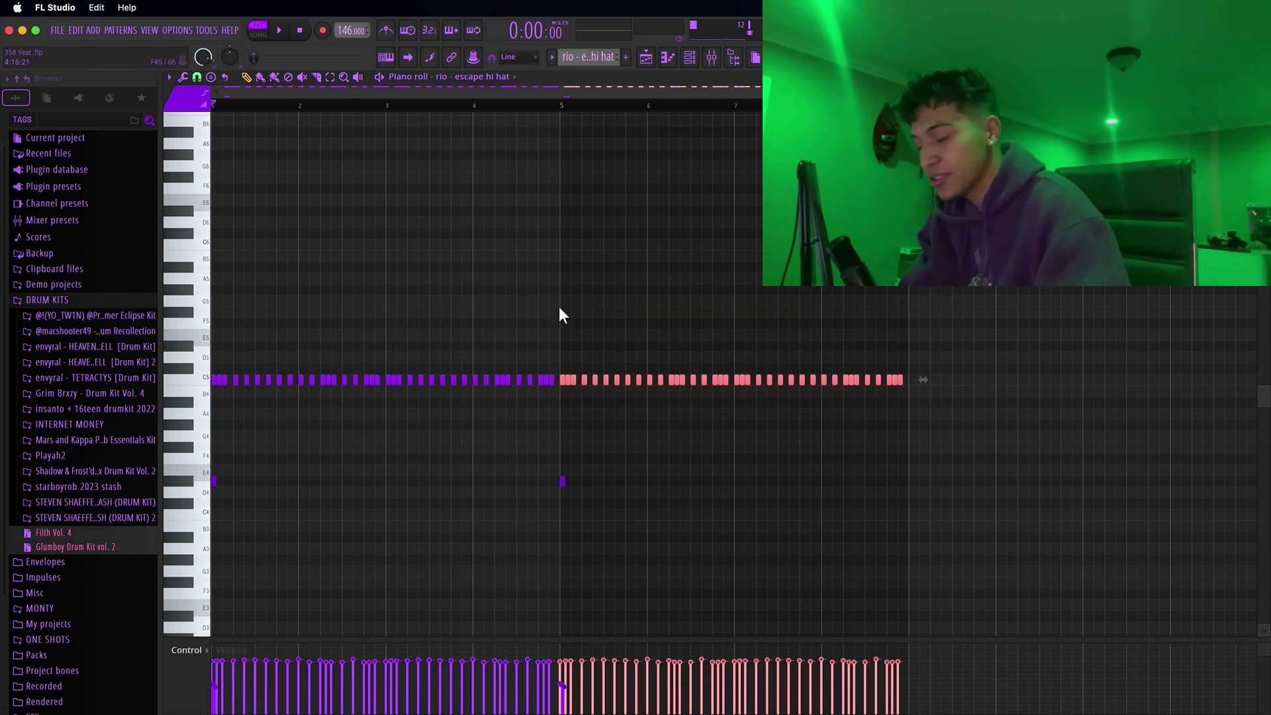
# Step: Examine the low notes at the starts of bars 1 and 5, clear the selection and play the hi-hat pattern
pyautogui.scroll(3, 211, 437)
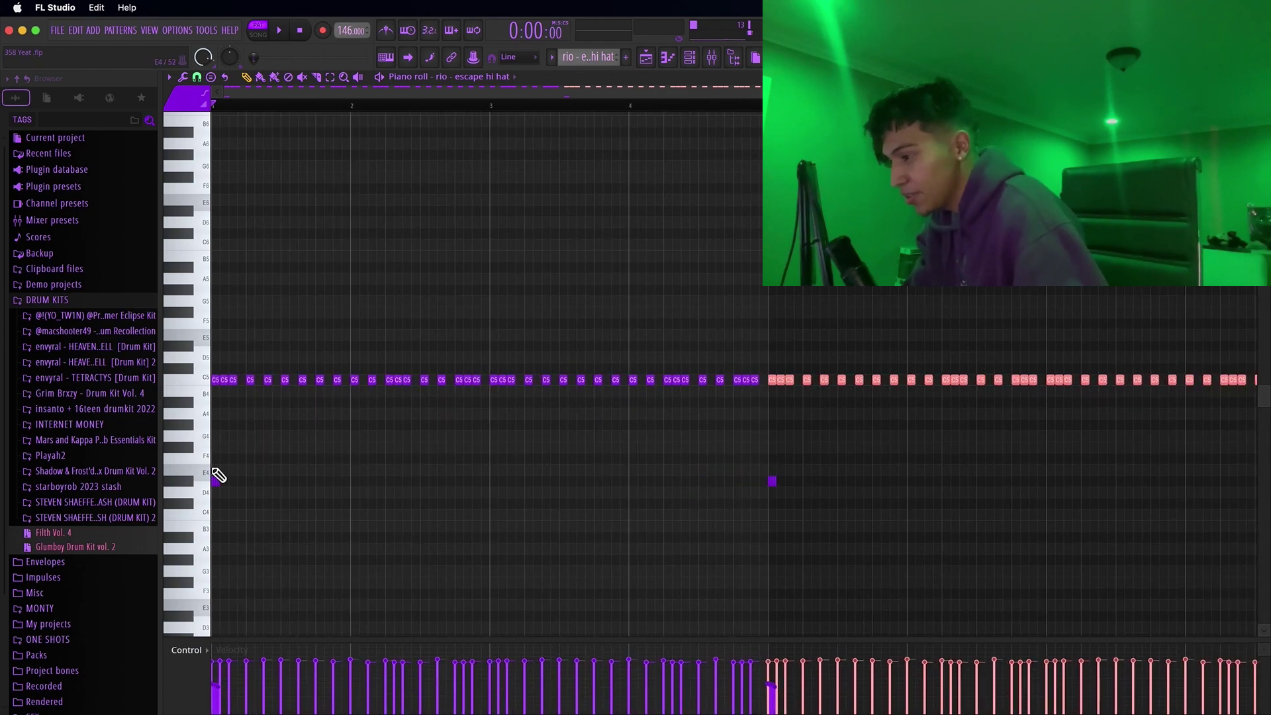
pyautogui.scroll(-2, 259, 274)
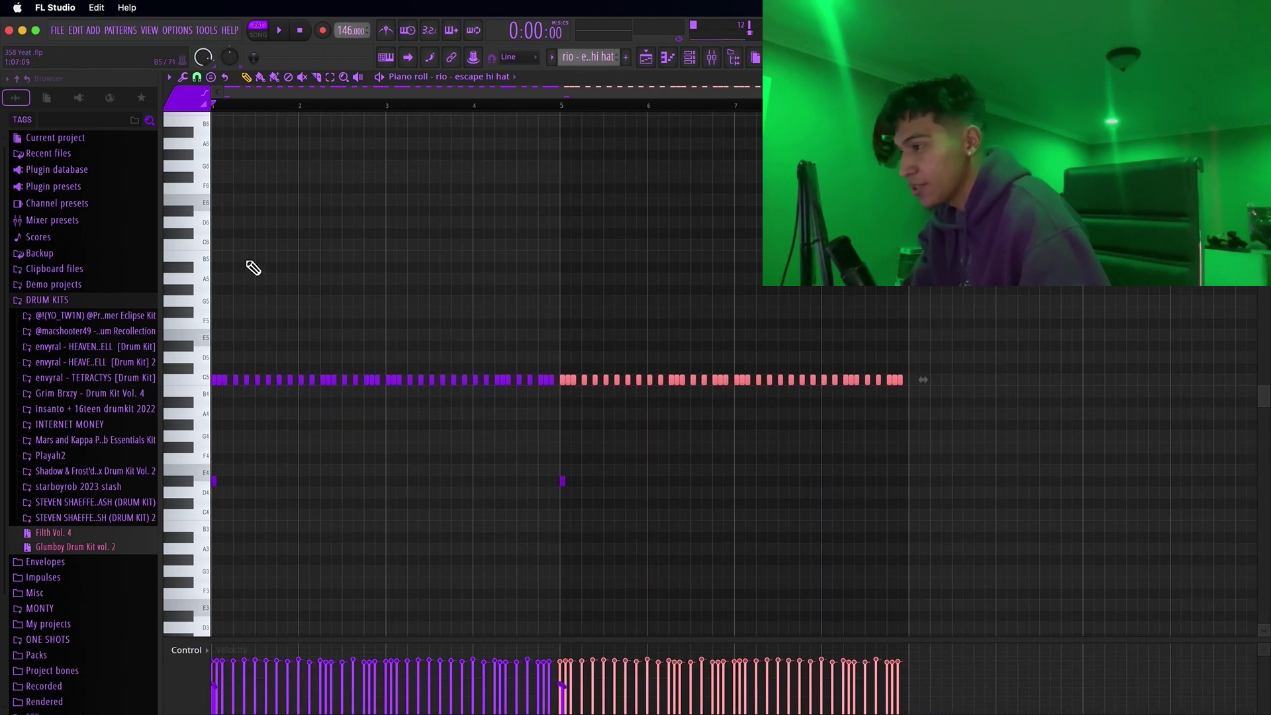
pyautogui.click(254, 270)
pyautogui.press('space')
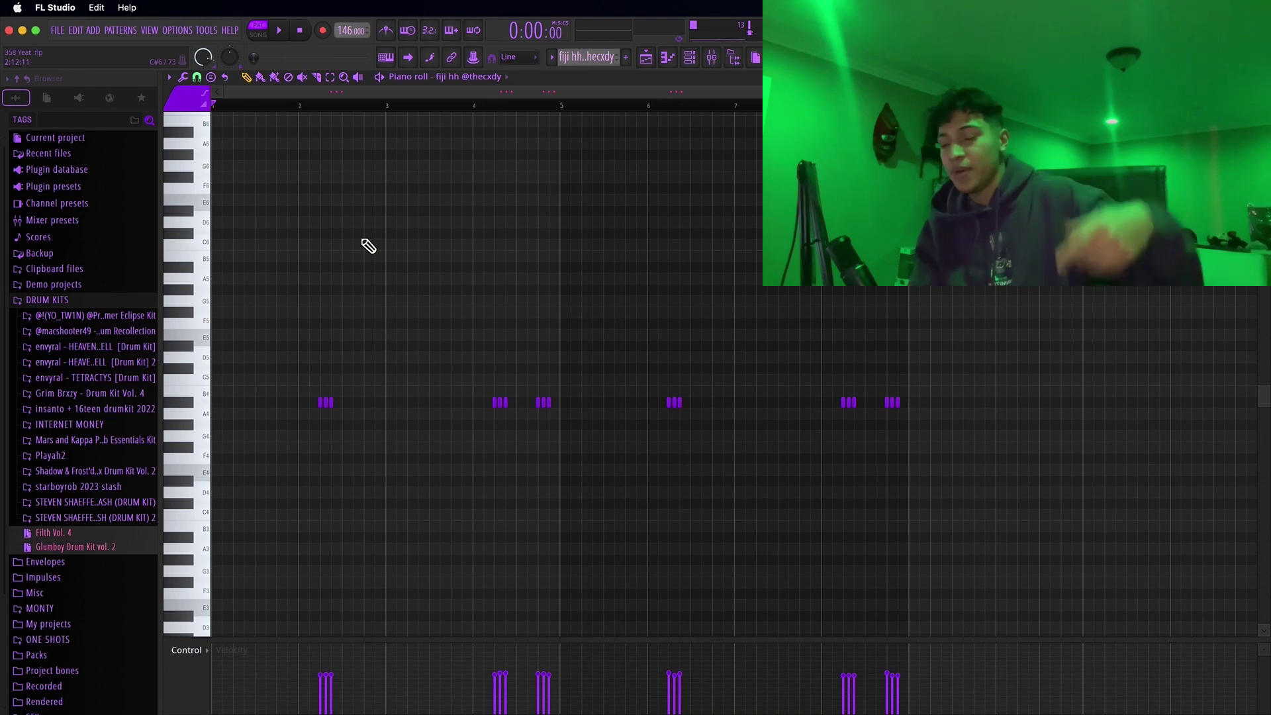
pyautogui.moveTo(356, 427); pyautogui.dragTo(297, 366)
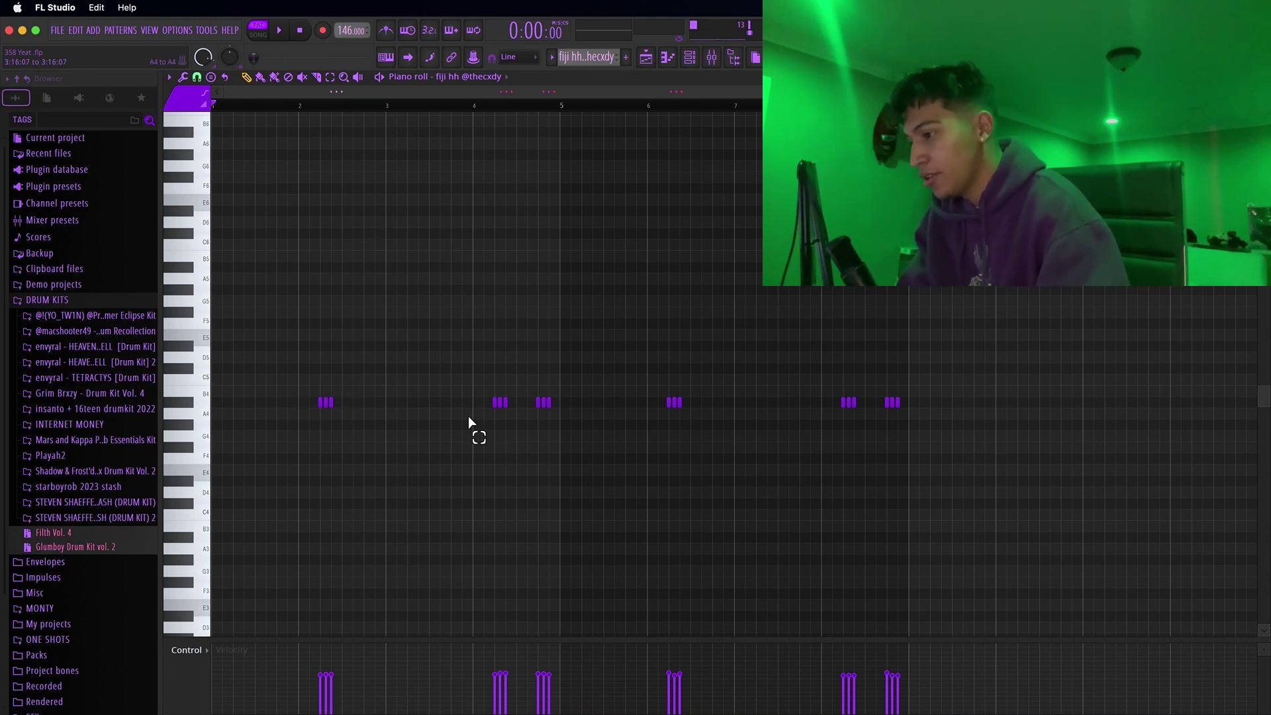
pyautogui.scroll(2, 312, 385)
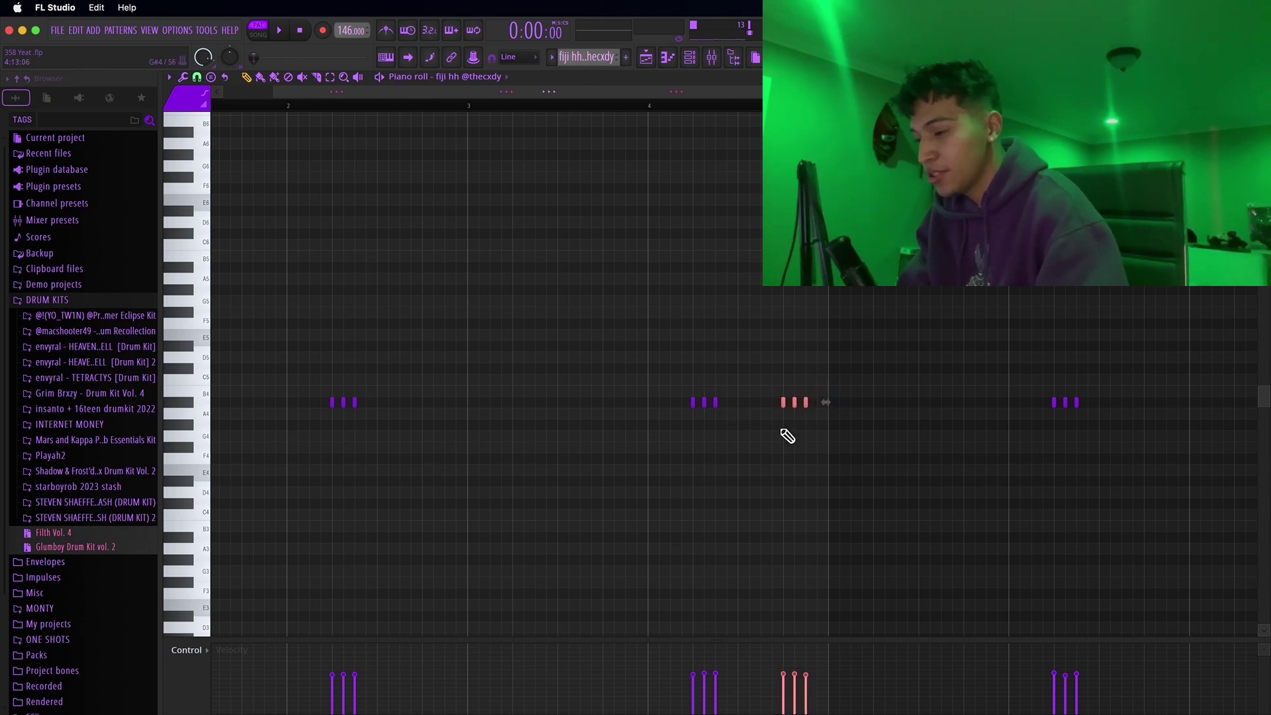
# Step: Open the 808 9 pattern from the playlist and highlight its opening E5 and B4 notes in bars 1 to 3
pyautogui.click(669, 61)
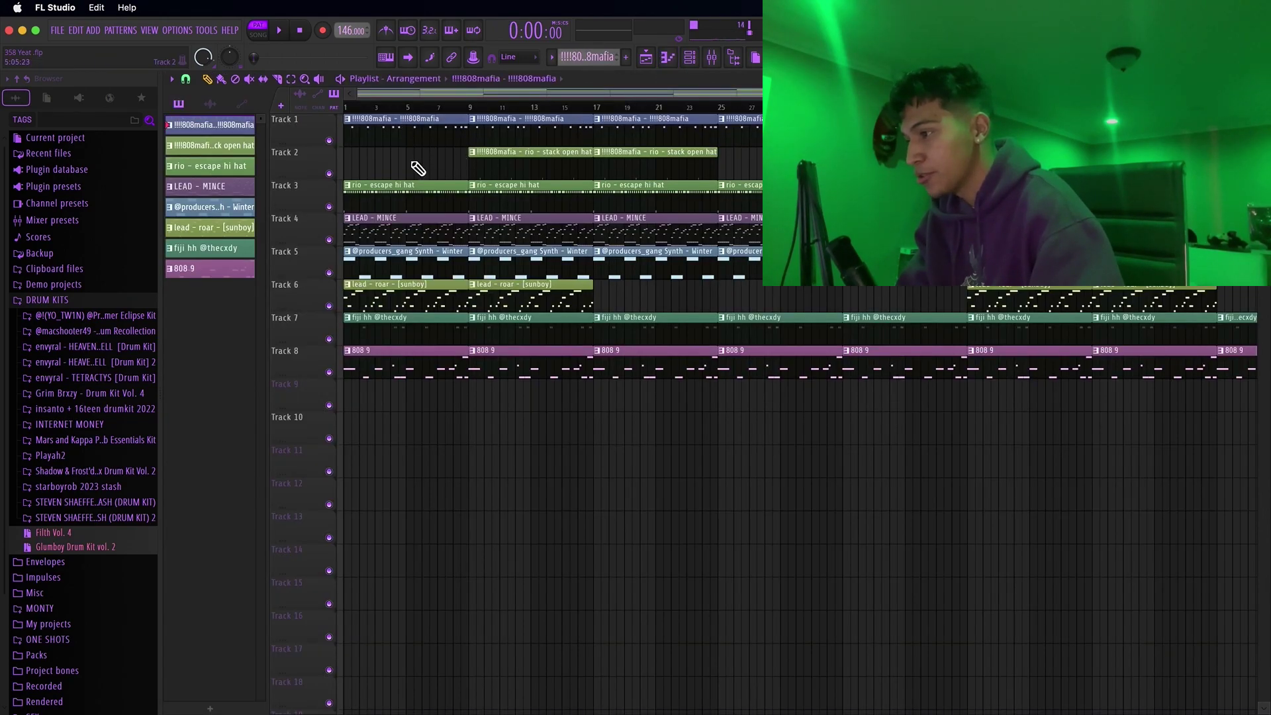
pyautogui.doubleClick(417, 193)
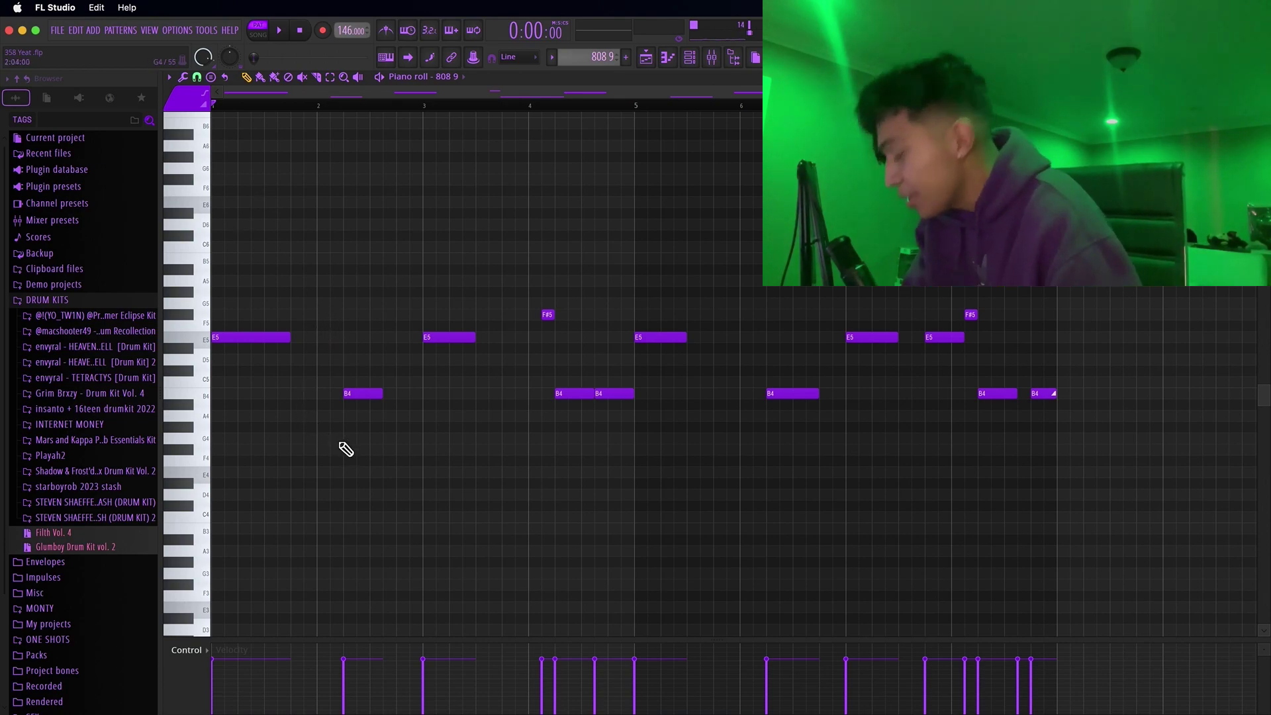
pyautogui.moveTo(378, 443); pyautogui.dragTo(158, 281)
pyautogui.moveTo(379, 443); pyautogui.dragTo(160, 269)
pyautogui.moveTo(324, 438); pyautogui.dragTo(431, 321)
pyautogui.moveTo(370, 444); pyautogui.dragTo(473, 300)
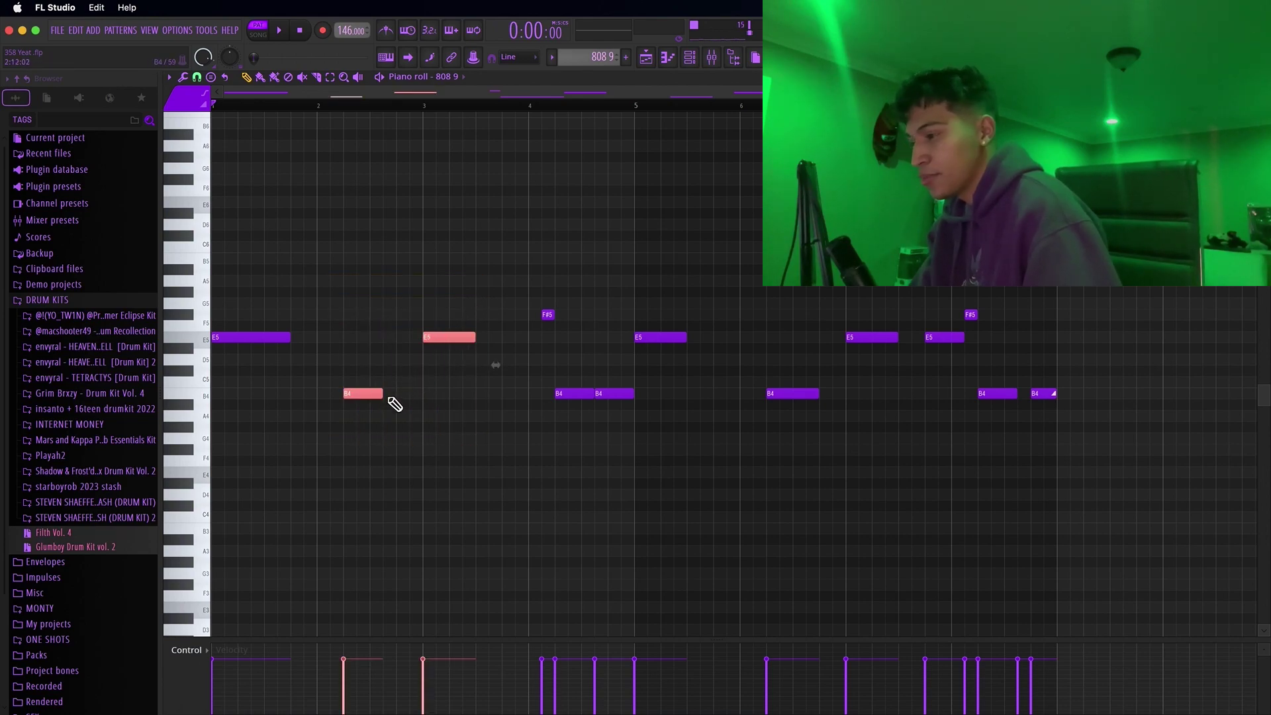
pyautogui.moveTo(351, 421); pyautogui.dragTo(303, 342)
# Step: Highlight the short F#5 note and the B4 notes that follow it in bar 4 of the 808 9 pattern
pyautogui.moveTo(508, 353); pyautogui.dragTo(585, 272)
pyautogui.moveTo(613, 421); pyautogui.dragTo(614, 421)
pyautogui.moveTo(553, 353); pyautogui.dragTo(546, 290)
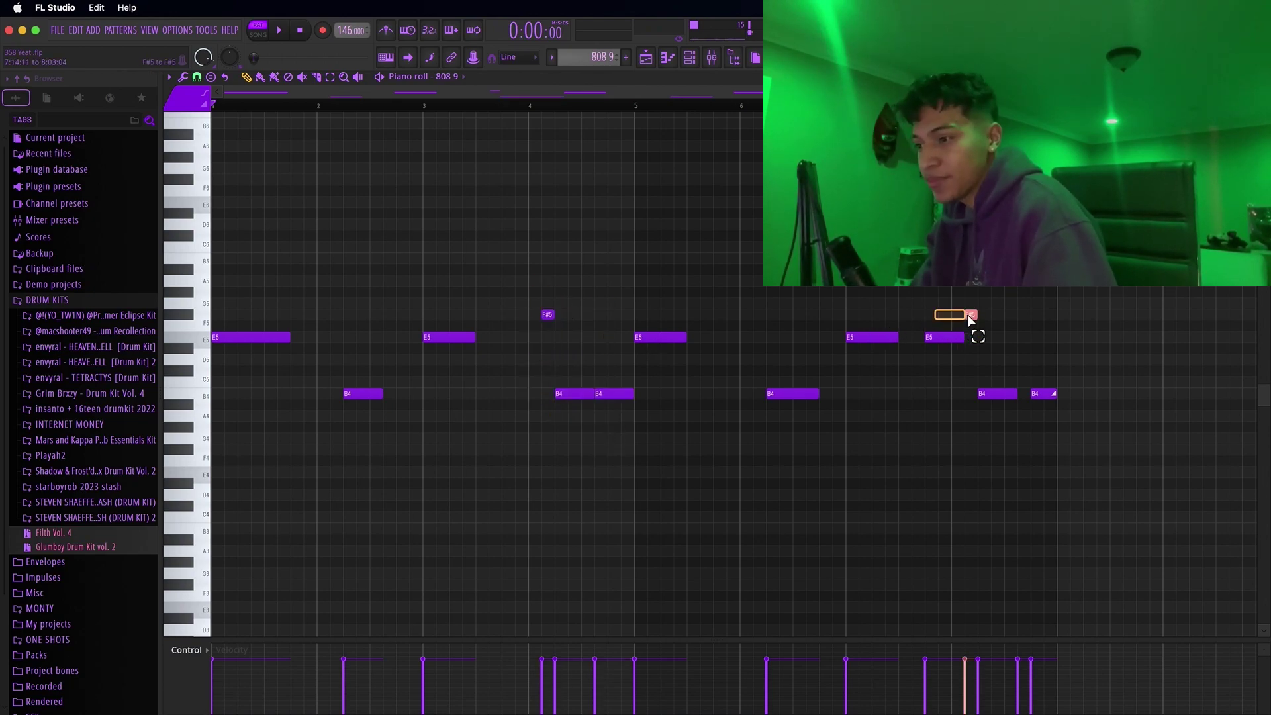
# Step: Examine the 808 9 variation in bars 7 and 8, including the E5, F#5, B4 and high B5 notes
pyautogui.moveTo(928, 374); pyautogui.dragTo(988, 300)
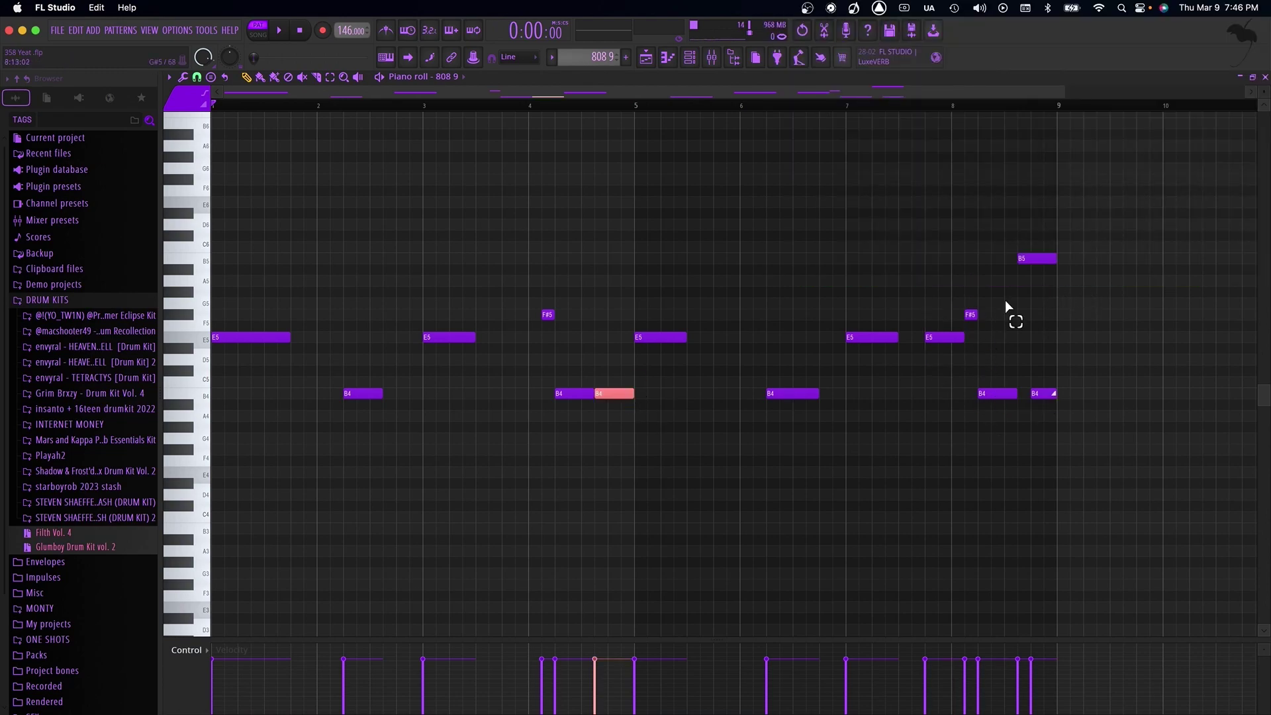
pyautogui.moveTo(983, 319); pyautogui.dragTo(1049, 251)
pyautogui.moveTo(872, 477); pyautogui.dragTo(956, 358)
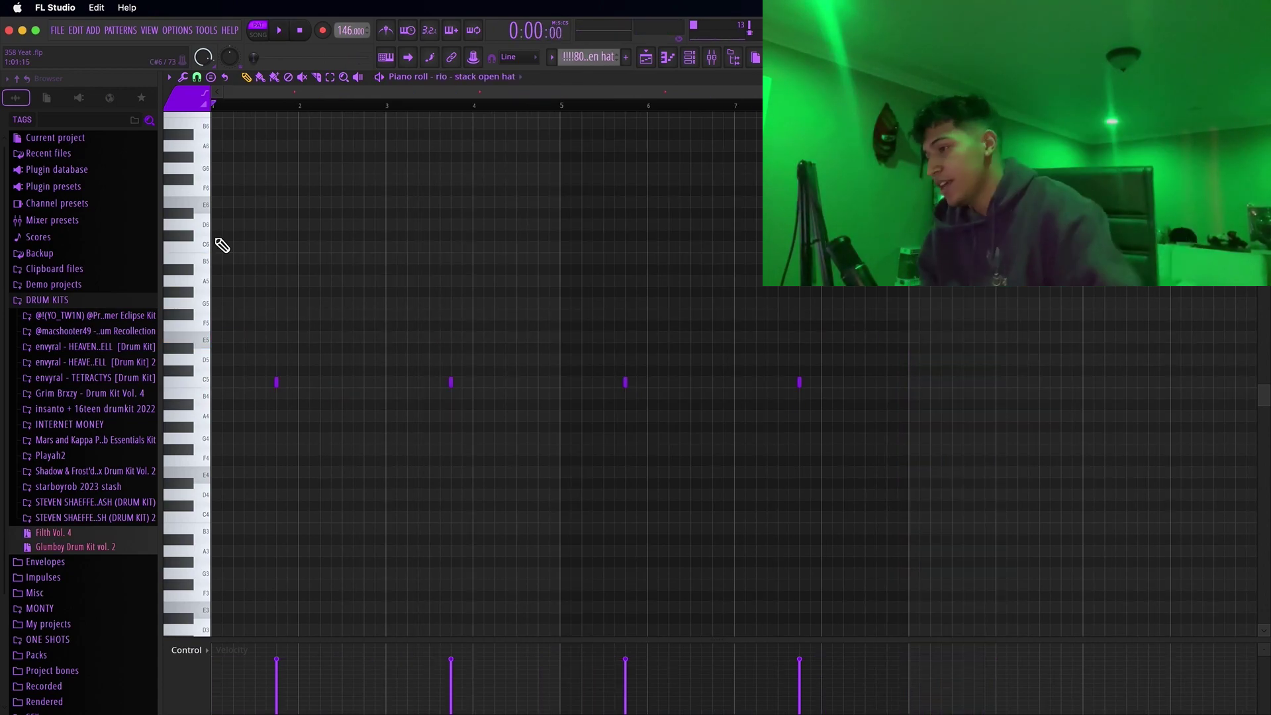
# Step: Play the rio - stack open hat pattern
pyautogui.press('space')
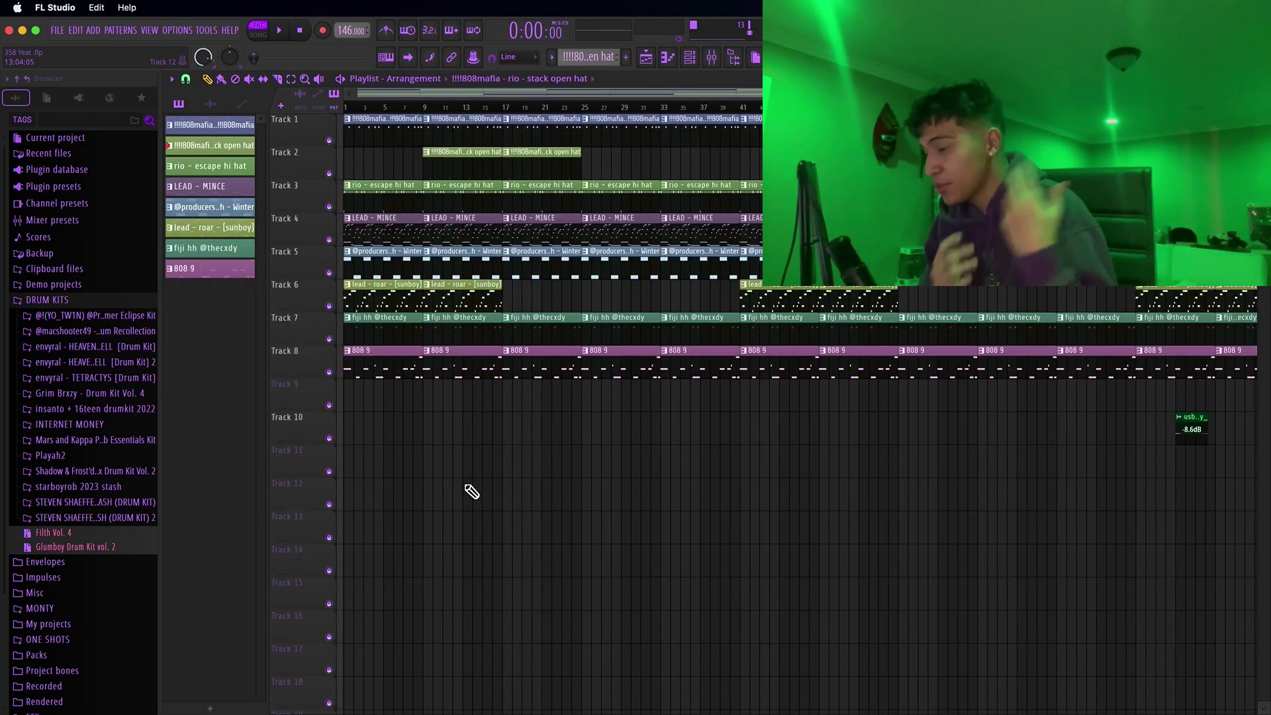
# Step: Highlight the arrangement's successive sections across Tracks 1 to 8 in the playlist, starting with bars 1 to 16
pyautogui.scroll(-2, 465, 485)
pyautogui.moveTo(432, 430); pyautogui.dragTo(343, 130)
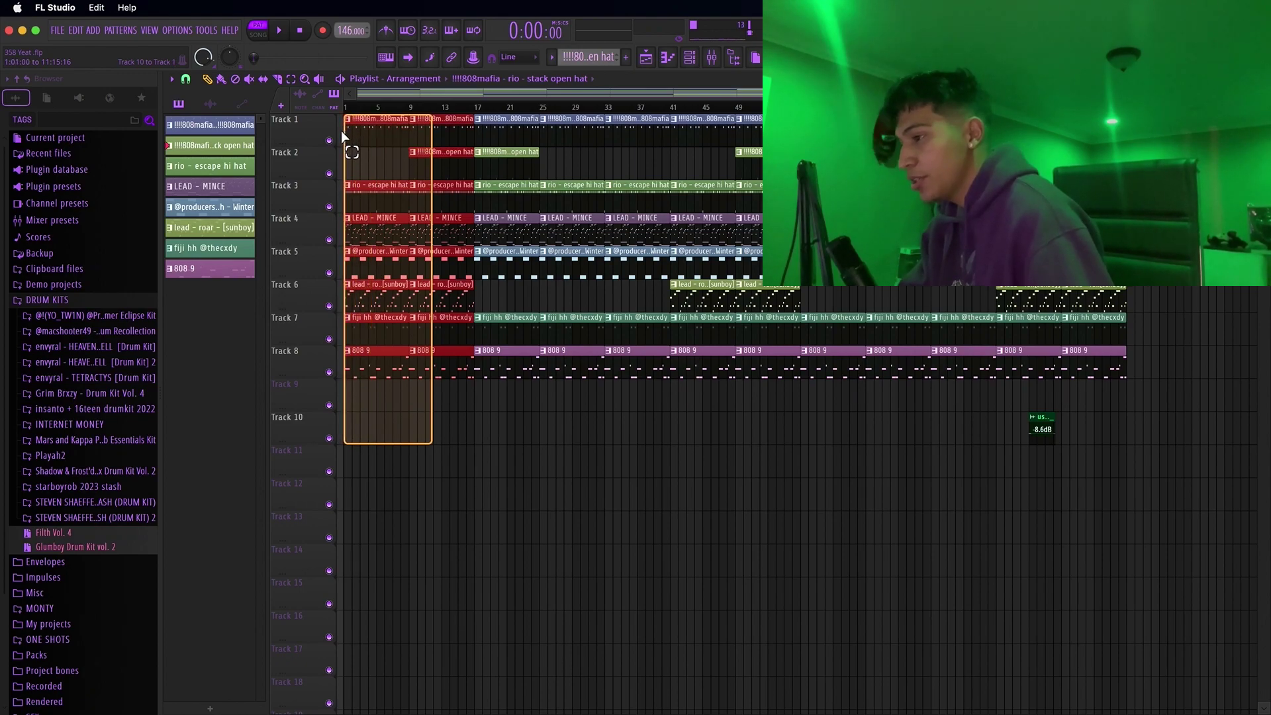
pyautogui.moveTo(503, 410)
pyautogui.mouseDown()
pyautogui.moveTo(525, 170)
pyautogui.moveTo(622, 118)
pyautogui.moveTo(657, 121)
pyautogui.moveTo(642, 120)
pyautogui.mouseUp()
pyautogui.moveTo(641, 443)
pyautogui.mouseDown()
pyautogui.moveTo(631, 252)
pyautogui.moveTo(371, 122)
pyautogui.mouseUp()
pyautogui.moveTo(730, 410); pyautogui.dragTo(996, 147)
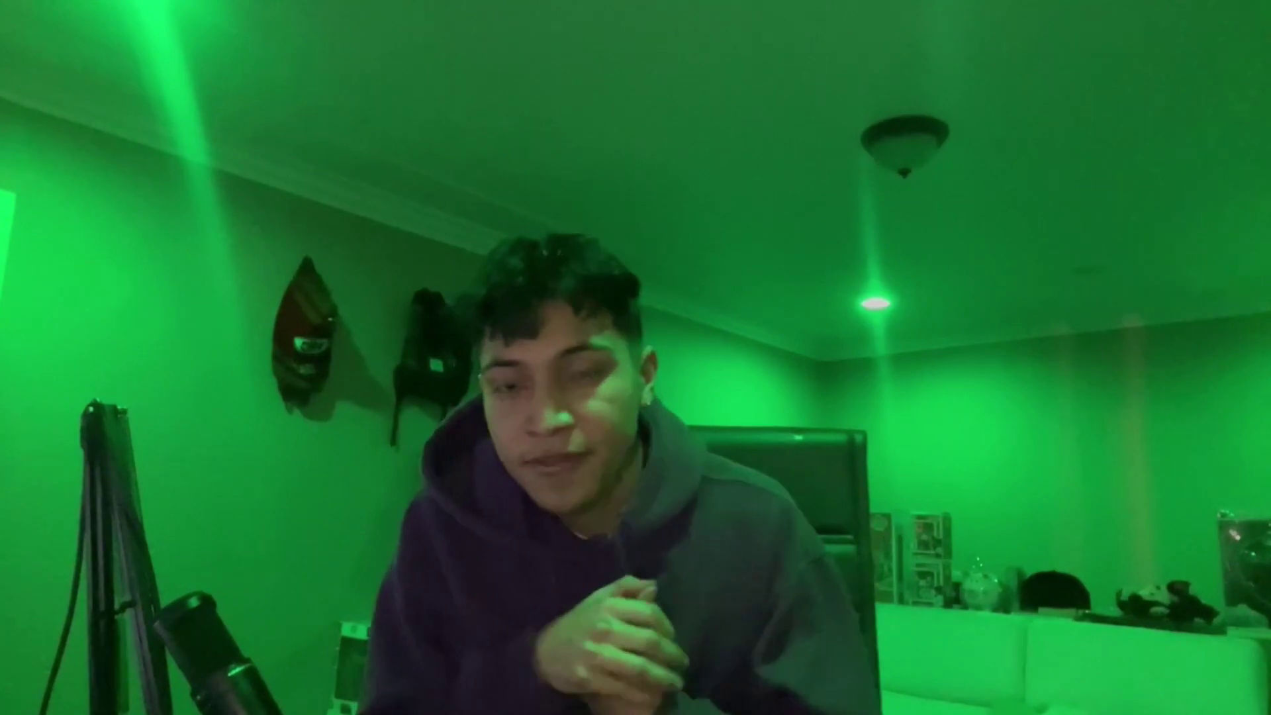